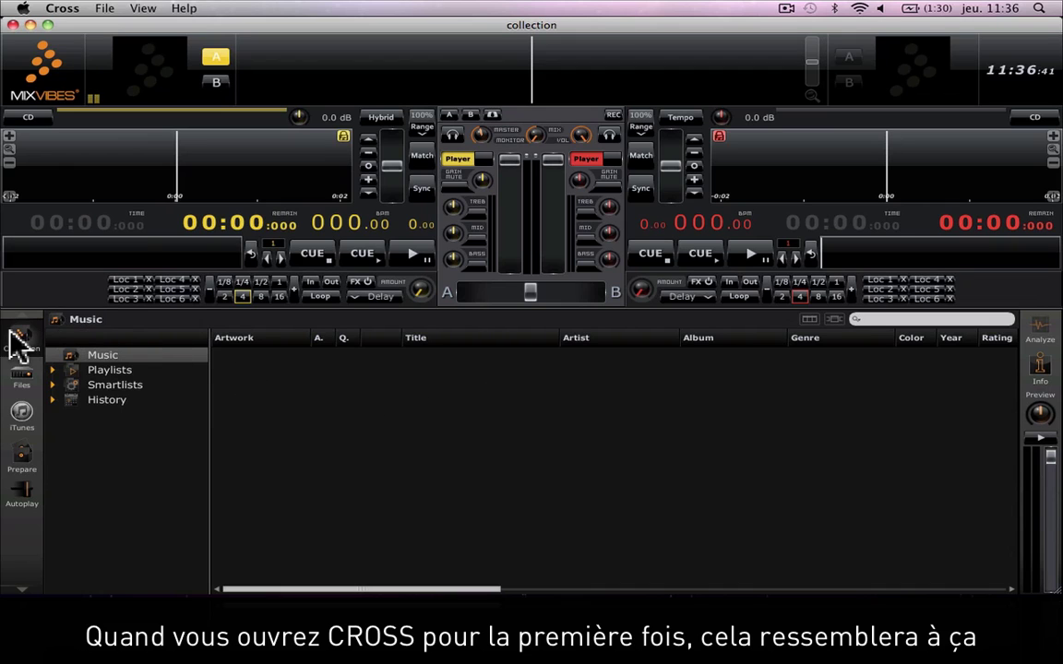
- Add Dog Days Are Over from SANS TITRE > Music to the collection and drag in 6 Foot 7 Foot
{"action": "left_click", "coordinate": [21, 380]}
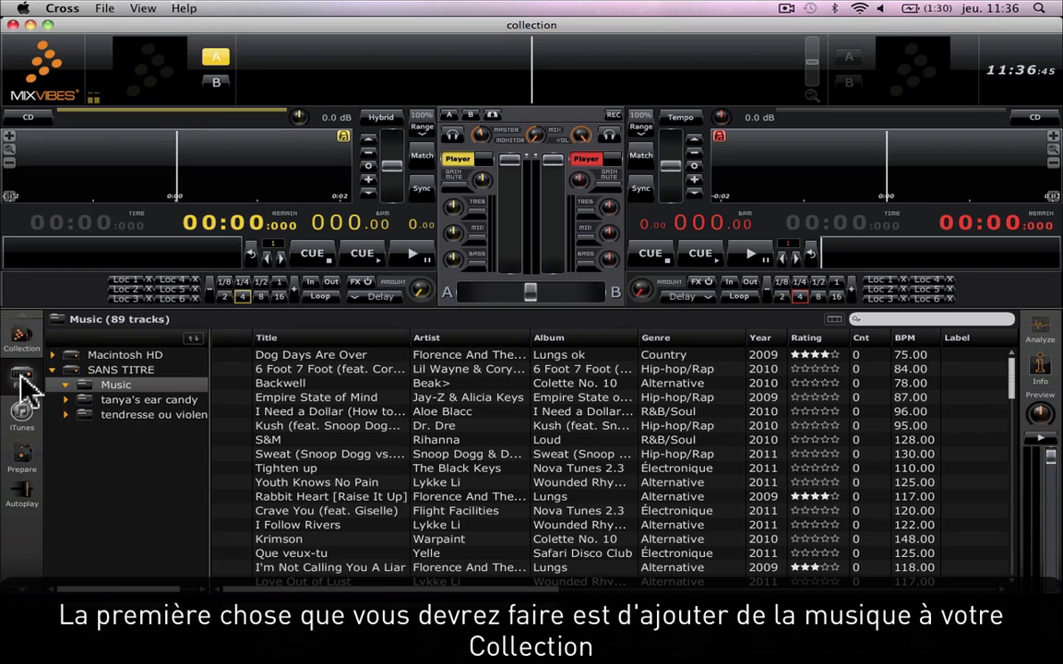
{"action": "left_click", "coordinate": [118, 357]}
{"action": "left_click", "coordinate": [119, 370]}
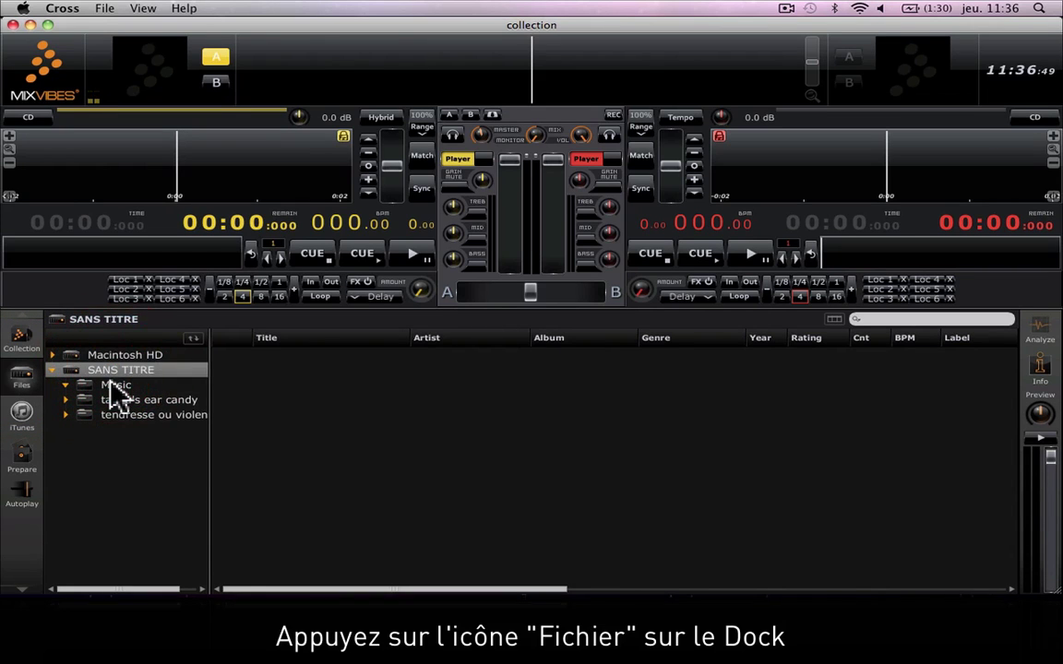
{"action": "left_click", "coordinate": [111, 384]}
{"action": "right_click", "coordinate": [358, 358]}
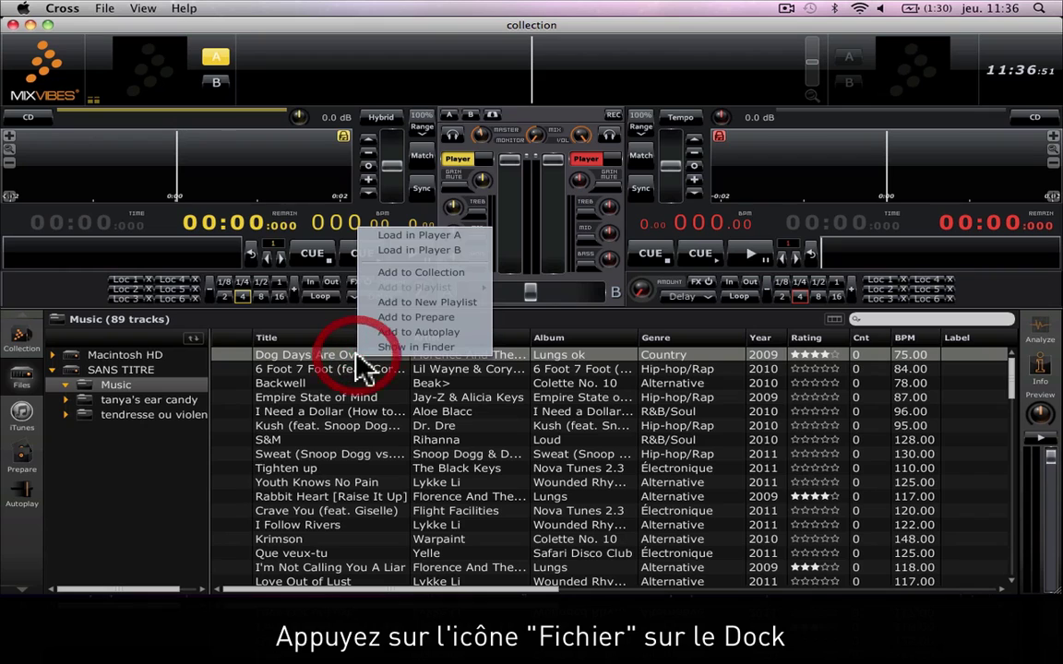
{"action": "left_click", "coordinate": [406, 280]}
{"action": "left_click_drag", "start_coordinate": [301, 371], "coordinate": [18, 346]}
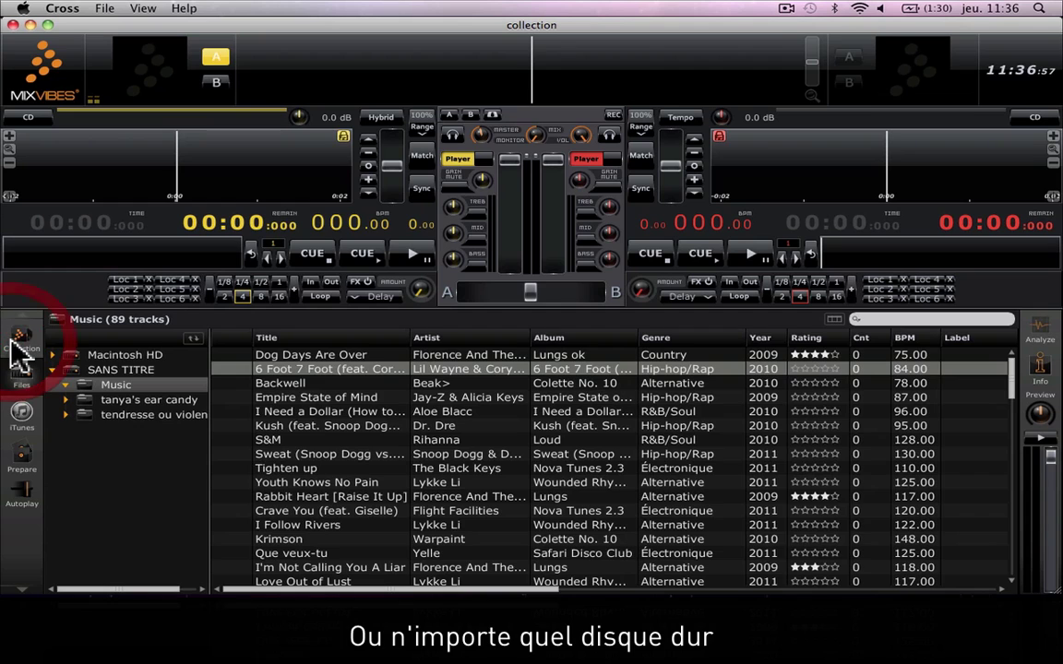
- Drop 6 Foot 7 Foot into the Collection, then import the whole Music folder's 89 tracks
{"action": "left_click", "coordinate": [21, 339]}
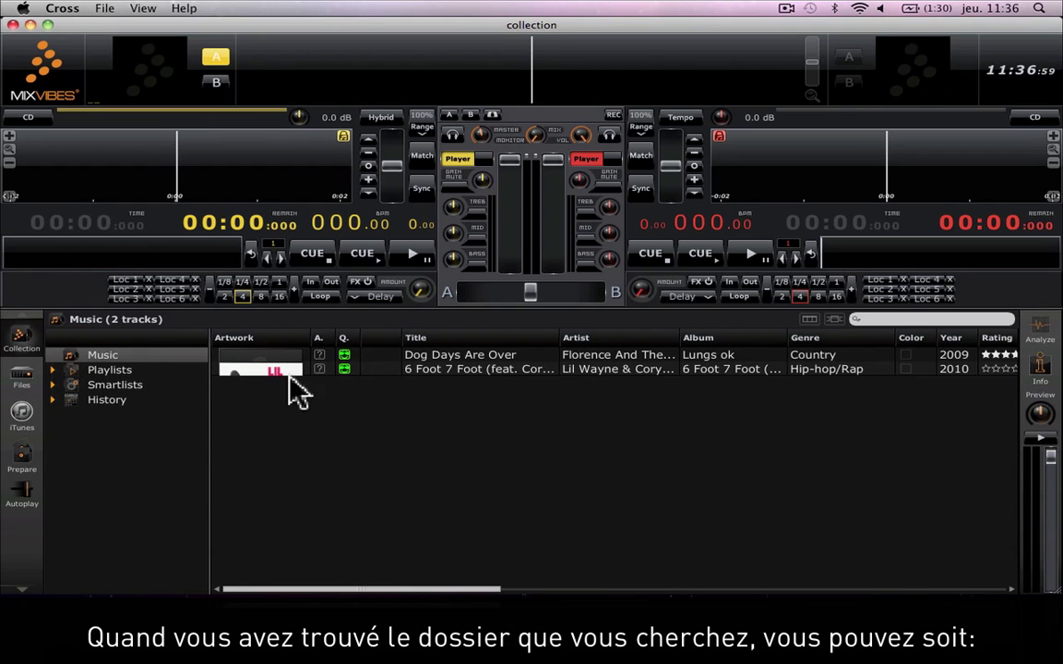
{"action": "left_click", "coordinate": [20, 377]}
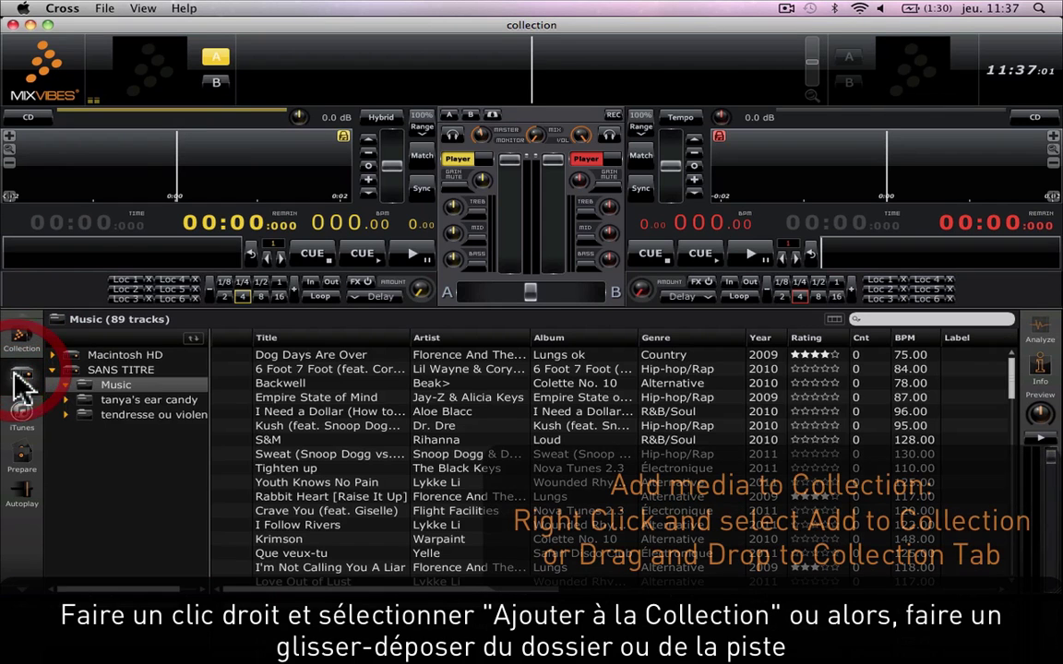
{"action": "left_click_drag", "start_coordinate": [118, 388], "coordinate": [18, 354]}
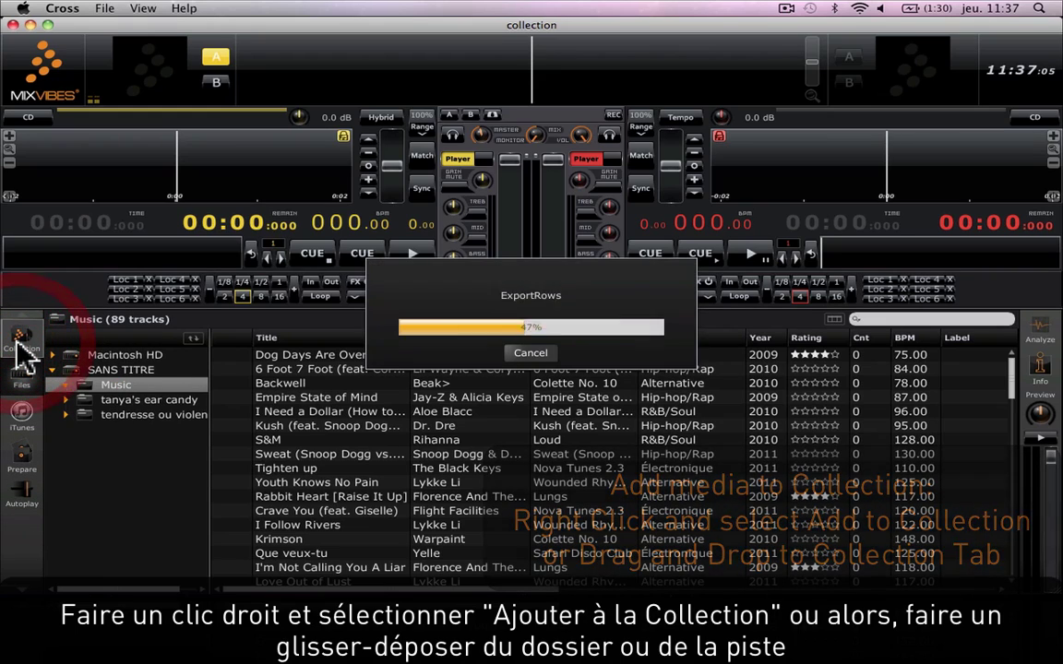
{"action": "left_click", "coordinate": [20, 349]}
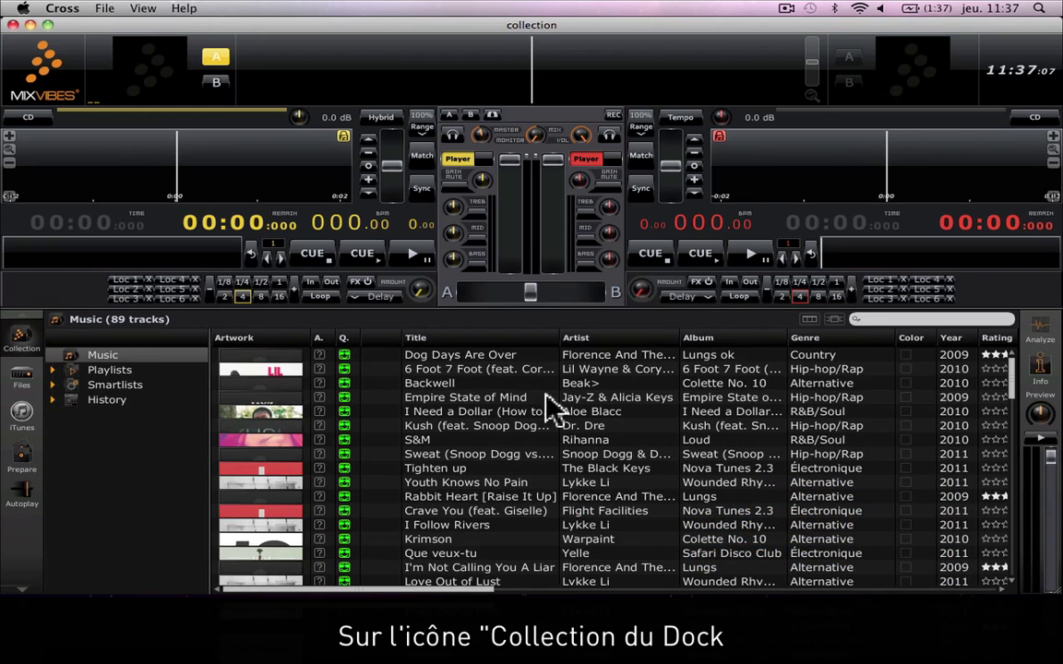
{"action": "scroll", "coordinate": [552, 408], "scroll_direction": "down", "scroll_amount": 10}
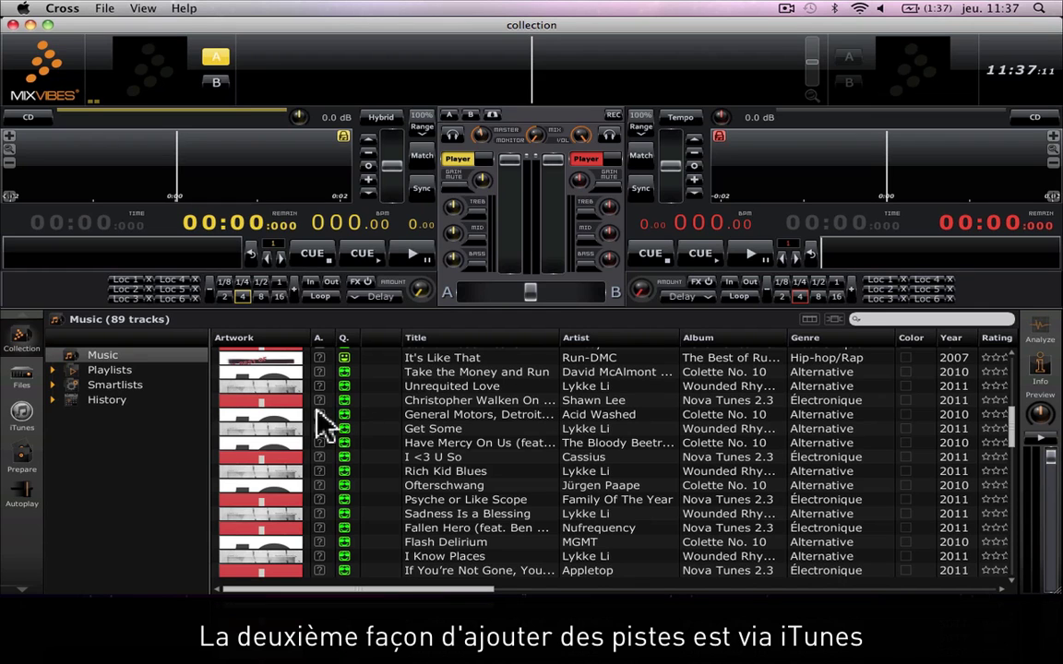
- Search iTunes Music for 'gang', add the Kool and the Gang track, then show the MixVibes Playlist
{"action": "left_click", "coordinate": [18, 415]}
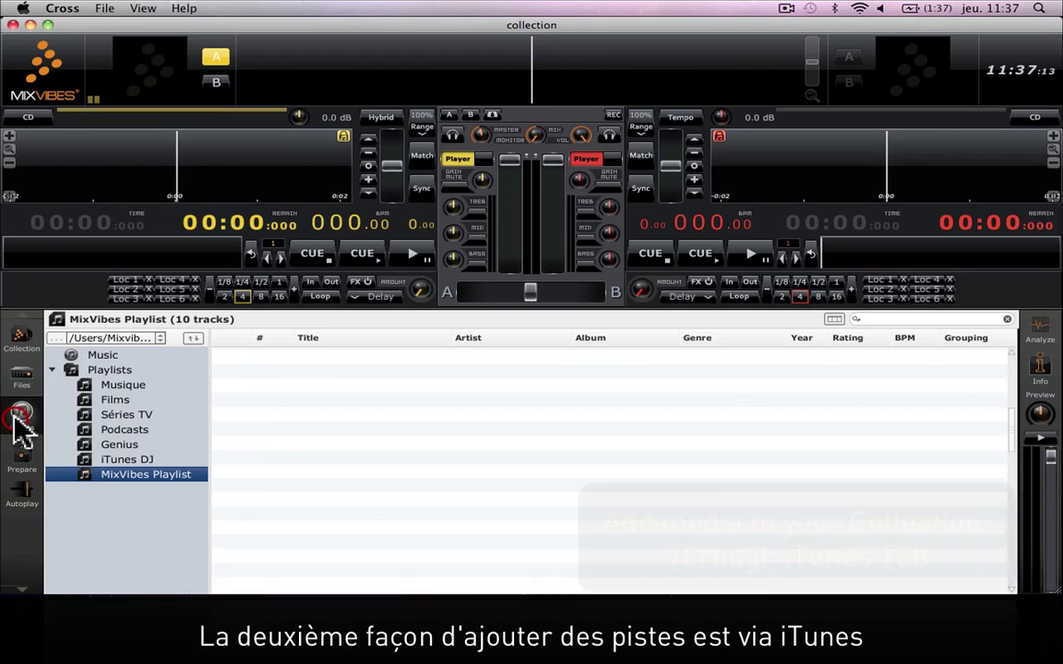
{"action": "left_click", "coordinate": [99, 355]}
{"action": "scroll", "coordinate": [462, 403], "scroll_direction": "down", "scroll_amount": 10}
{"action": "scroll", "coordinate": [466, 403], "scroll_direction": "down", "scroll_amount": 5}
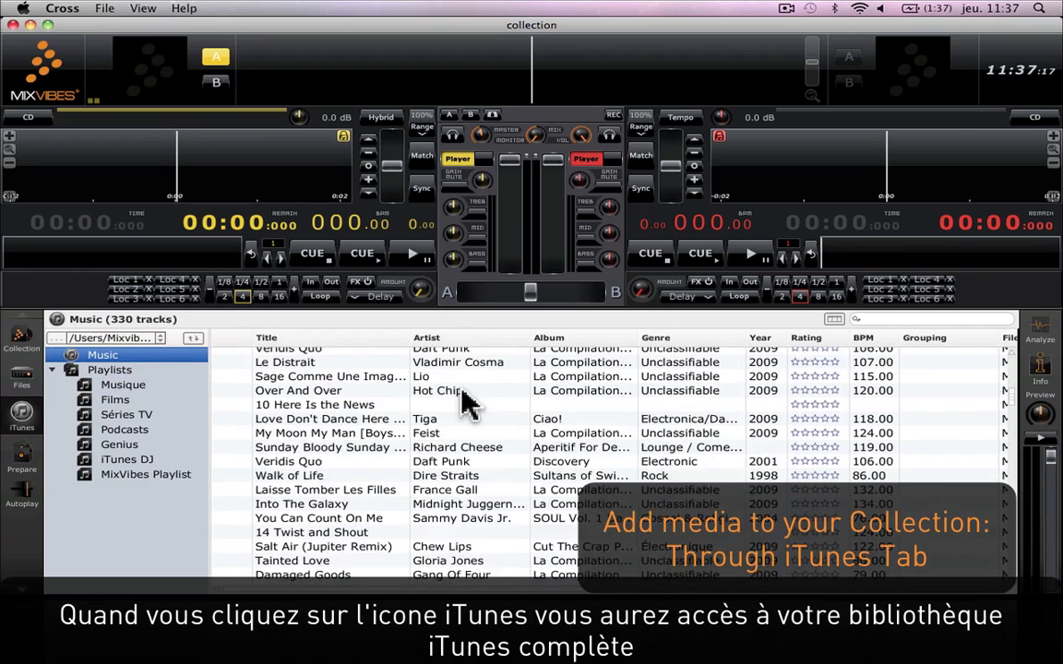
{"action": "left_click", "coordinate": [904, 321]}
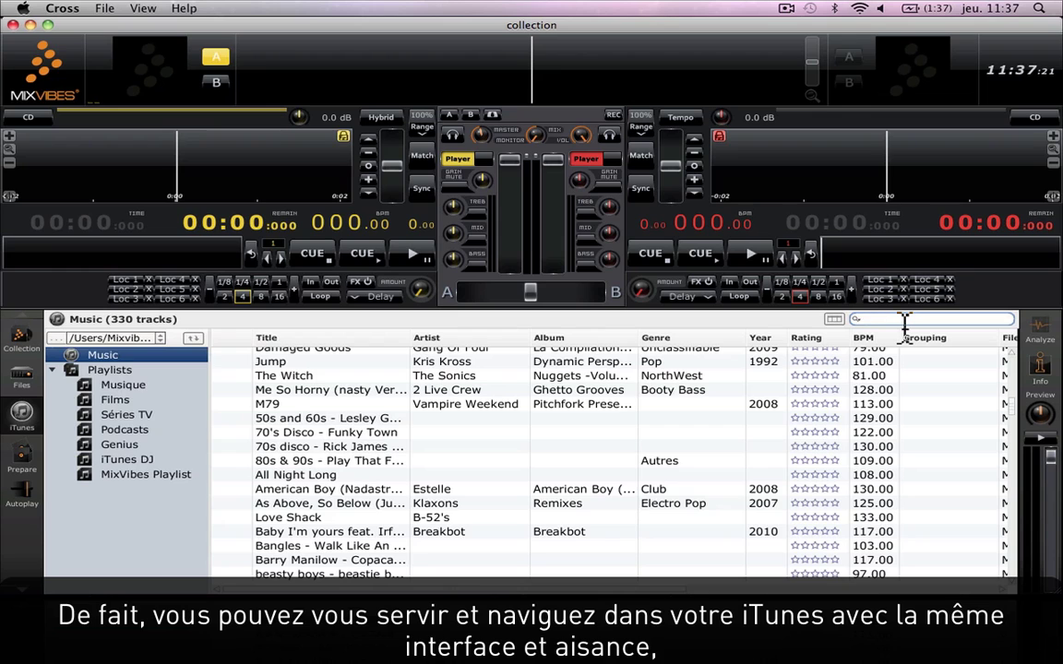
{"action": "type", "text": "gang"}
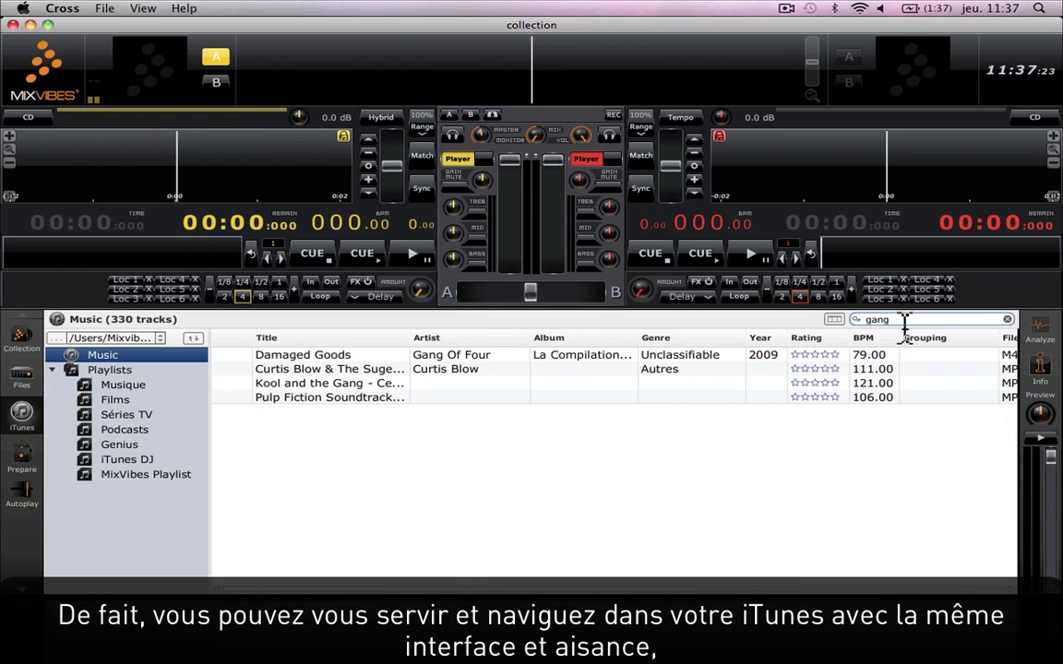
{"action": "left_click", "coordinate": [304, 384]}
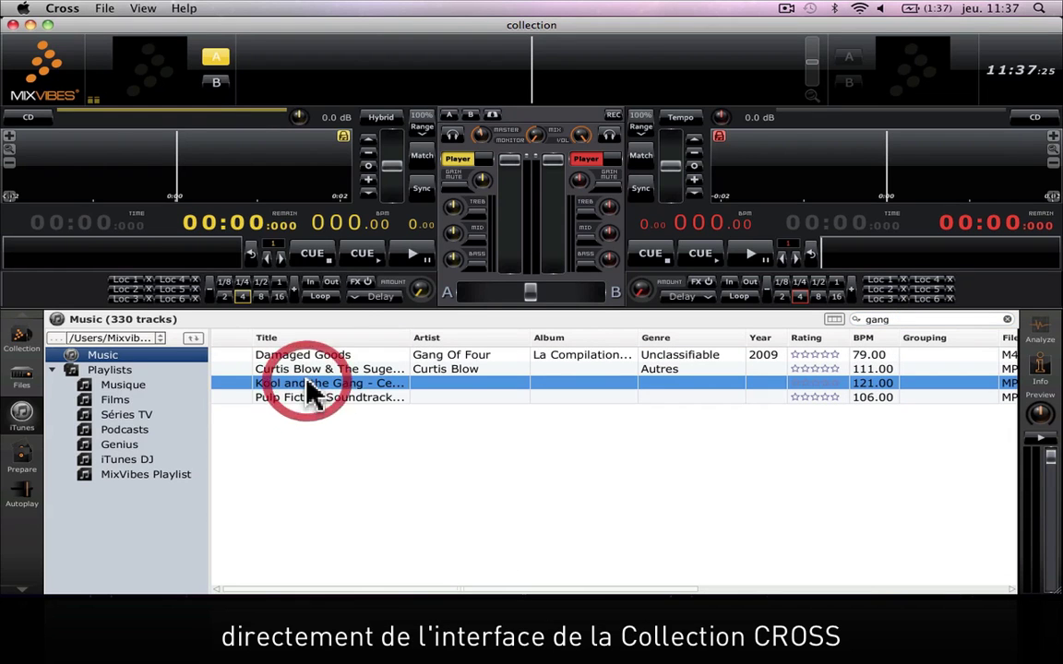
{"action": "left_click_drag", "start_coordinate": [237, 386], "coordinate": [11, 346]}
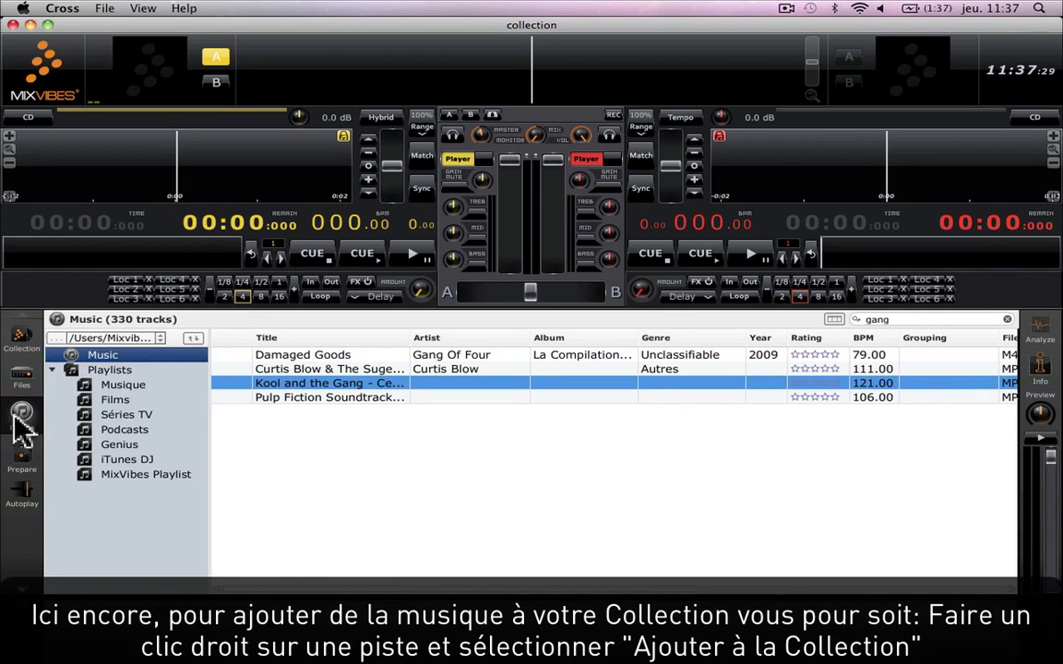
{"action": "left_click", "coordinate": [1006, 319]}
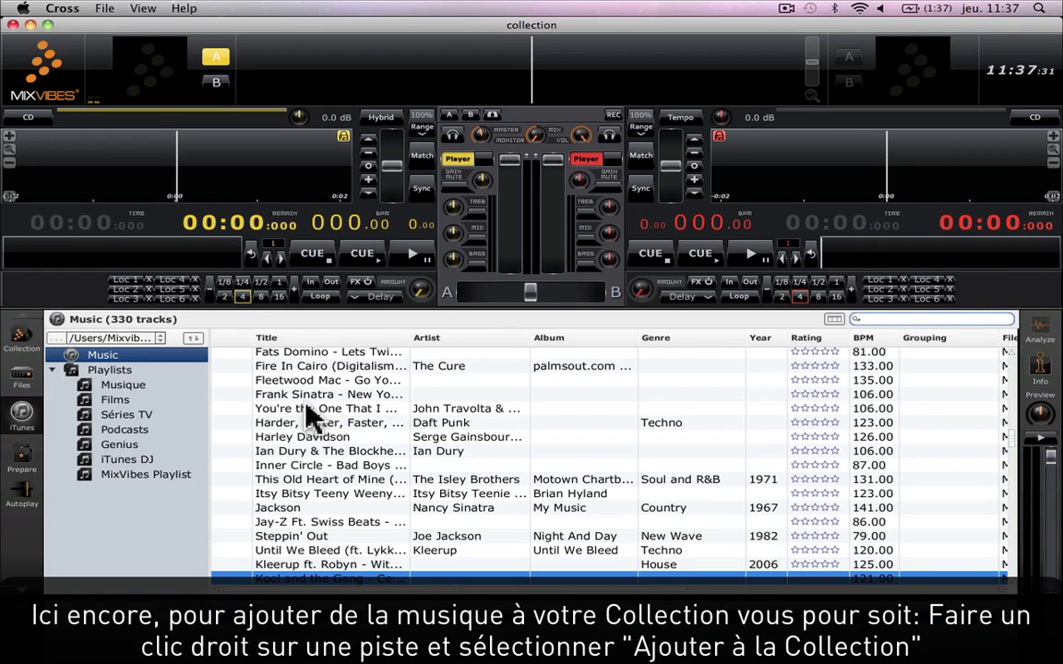
{"action": "left_click", "coordinate": [125, 474]}
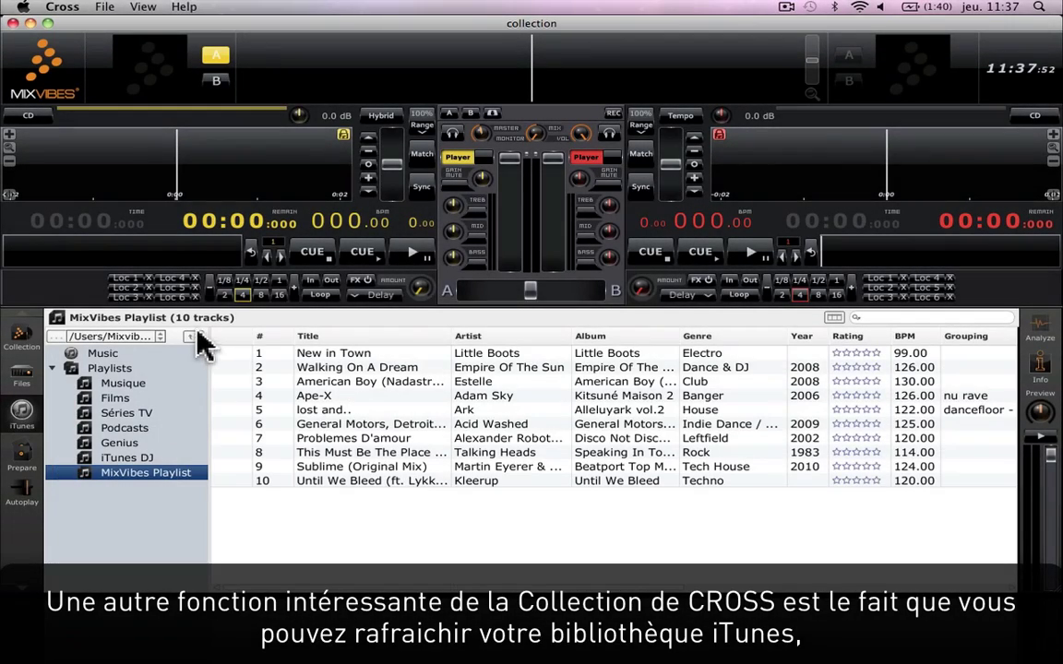
- Refresh the iTunes library, then refresh the Files folder tree
{"action": "left_click", "coordinate": [193, 339]}
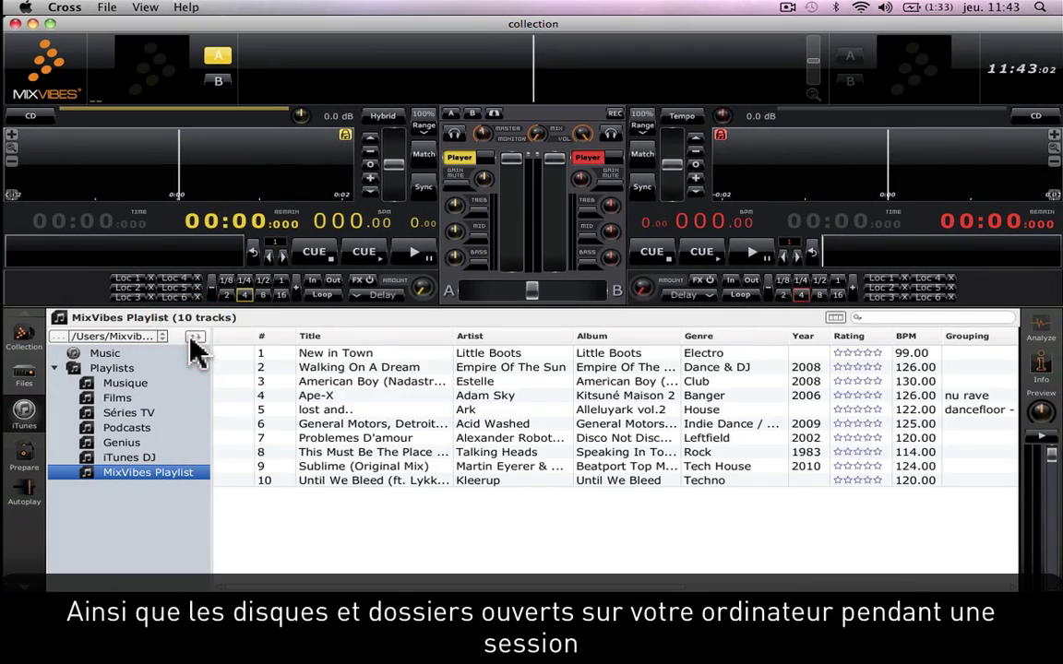
{"action": "left_click", "coordinate": [115, 354]}
{"action": "scroll", "coordinate": [350, 403], "scroll_direction": "down", "scroll_amount": 3}
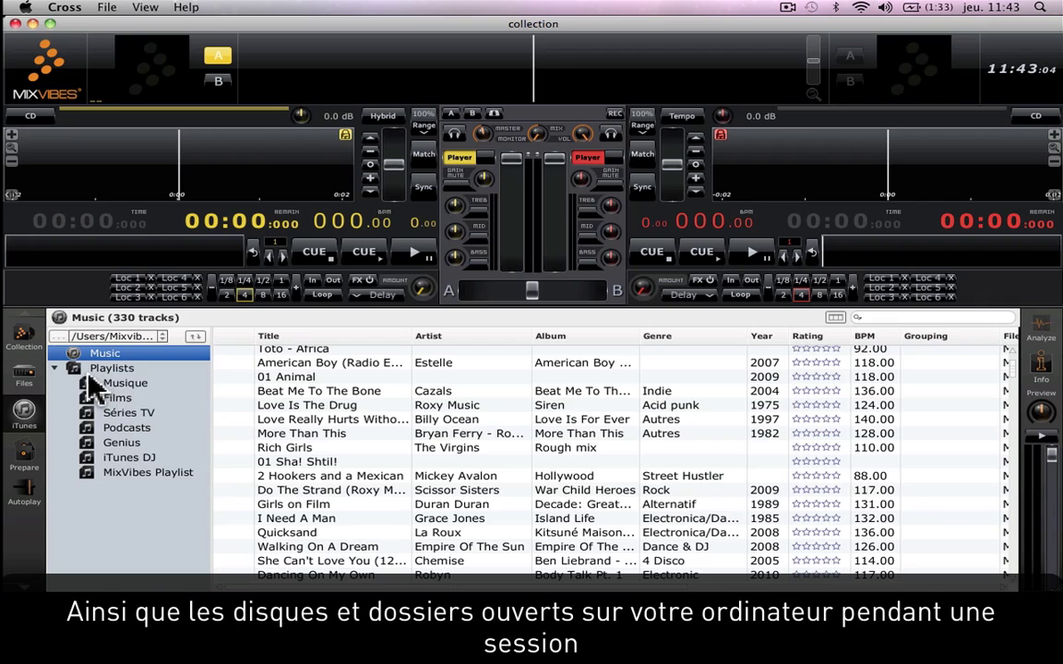
{"action": "left_click", "coordinate": [26, 374]}
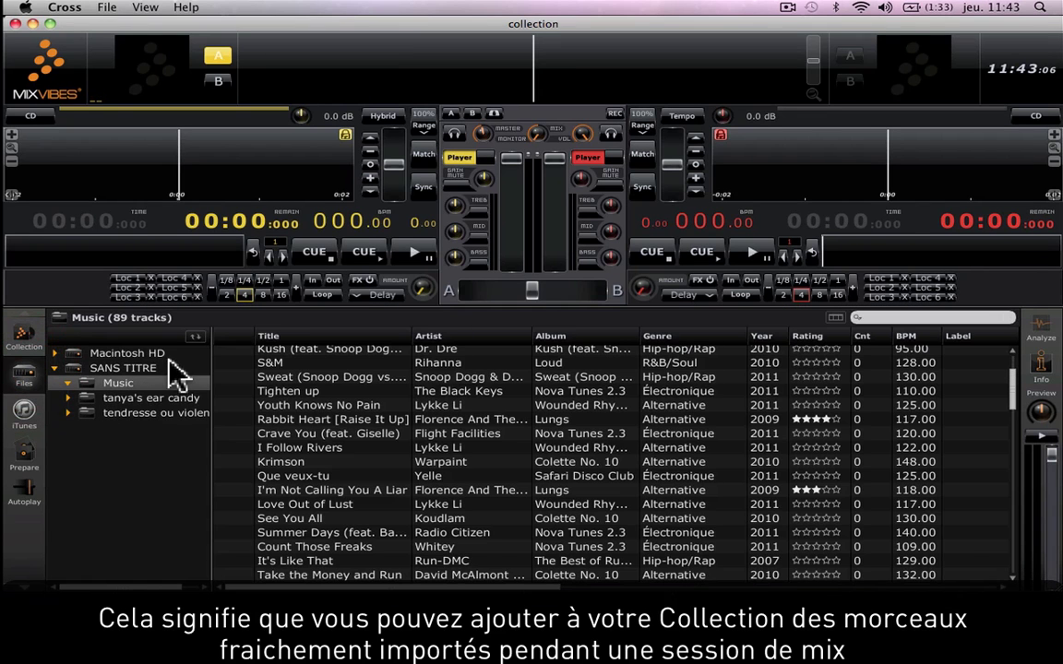
{"action": "left_click", "coordinate": [191, 338]}
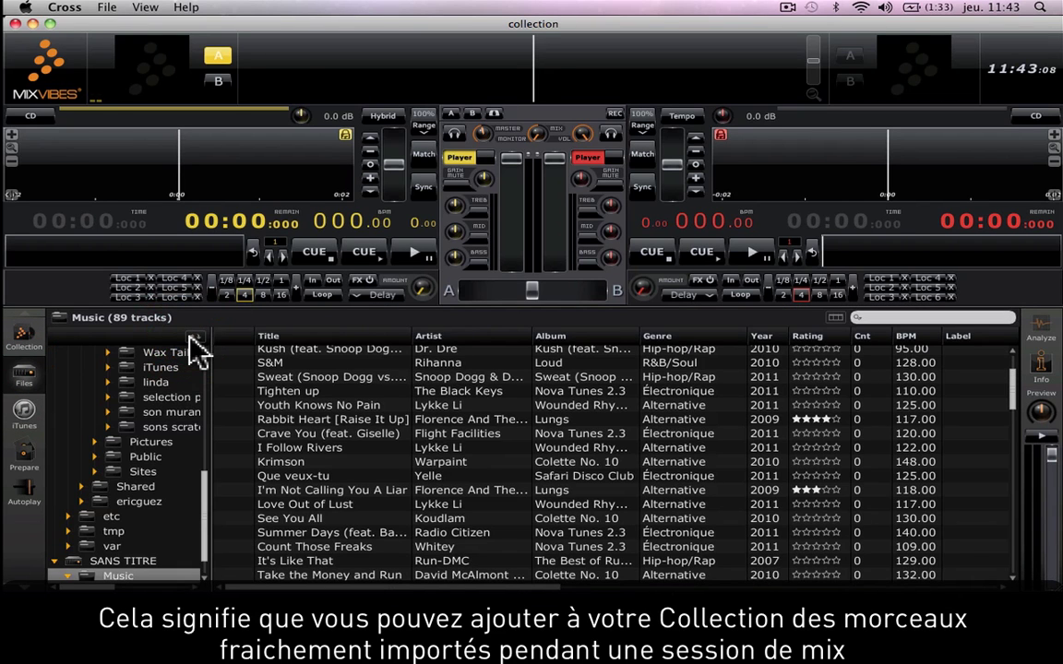
{"action": "scroll", "coordinate": [503, 441], "scroll_direction": "up", "scroll_amount": 2}
{"action": "scroll", "coordinate": [499, 440], "scroll_direction": "down", "scroll_amount": 5}
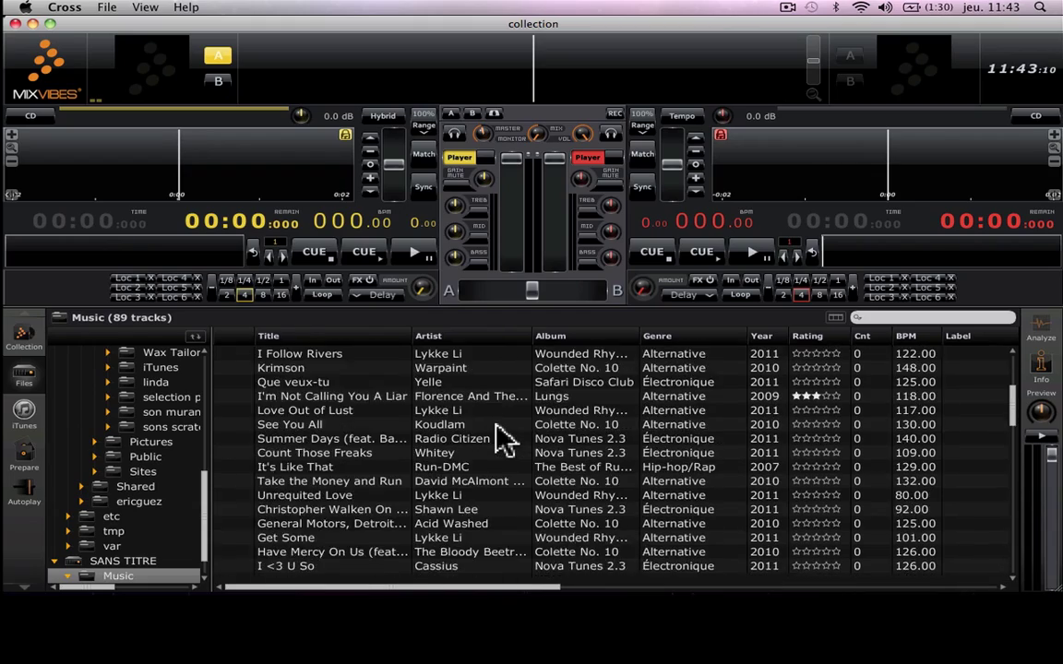
{"action": "scroll", "coordinate": [443, 424], "scroll_direction": "up", "scroll_amount": 4}
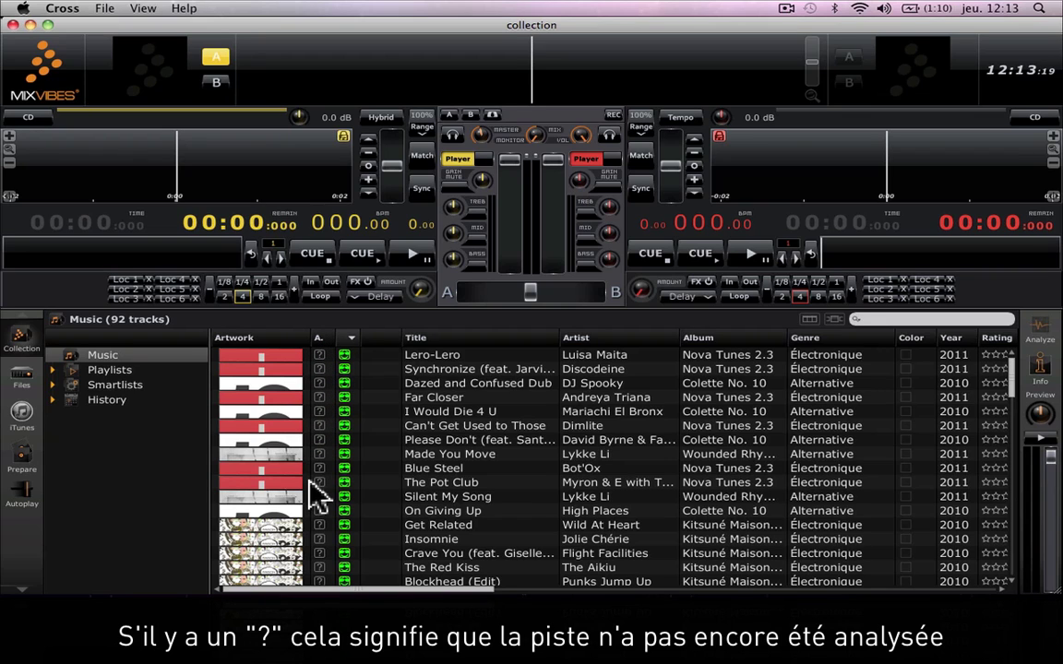
- Analyze Lero-Lero, then the five tracks from Synchronize through Can't Get Used to Those
{"action": "left_click", "coordinate": [443, 358]}
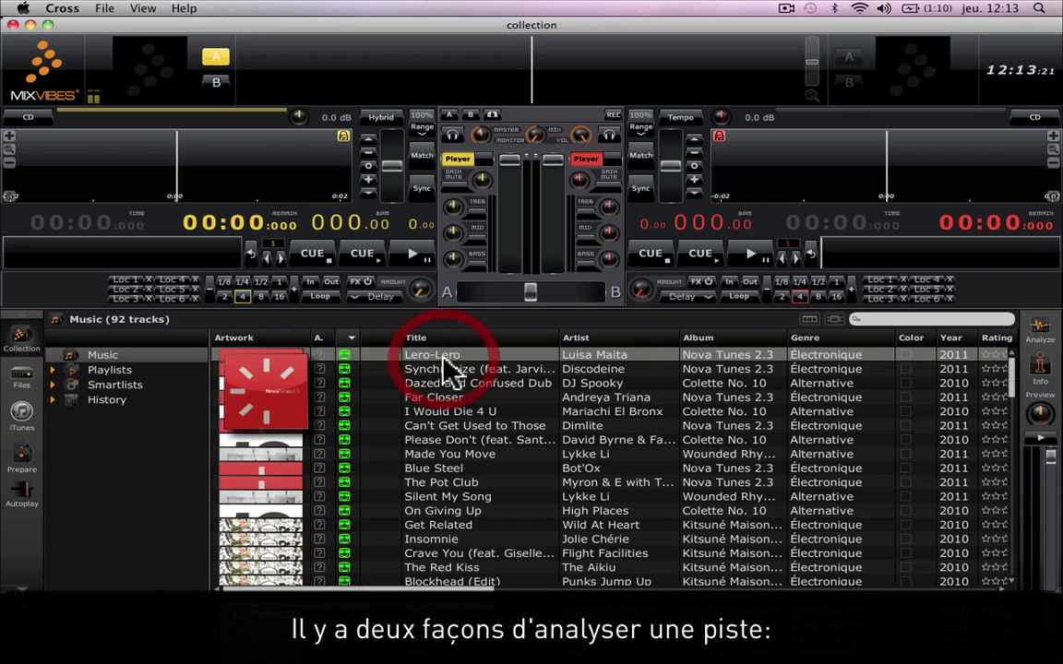
{"action": "left_click", "coordinate": [1042, 324]}
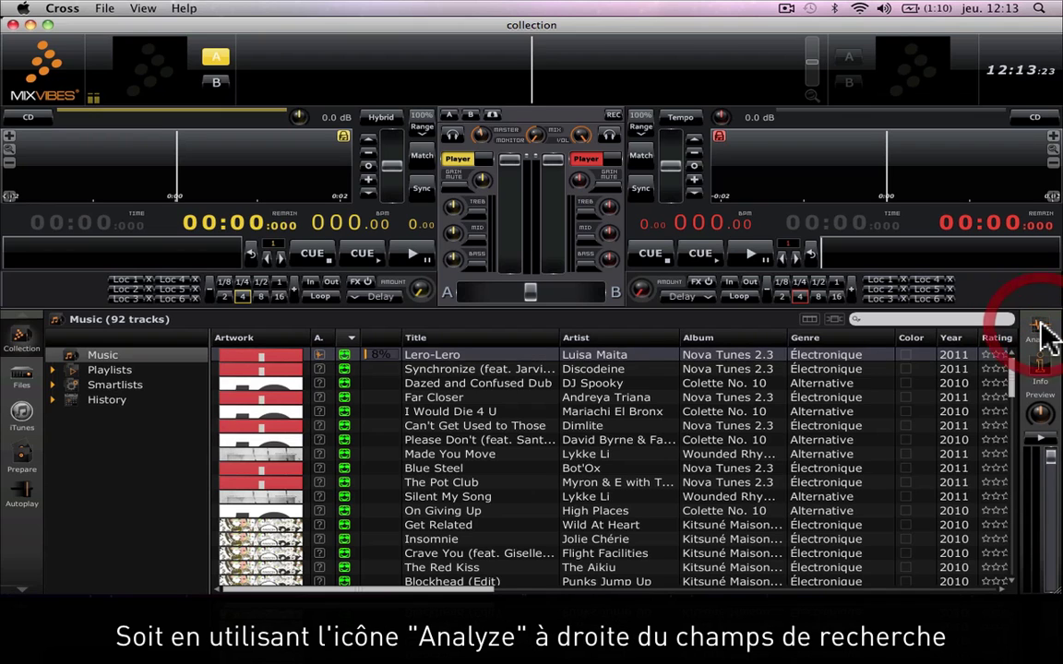
{"action": "left_click", "coordinate": [364, 369]}
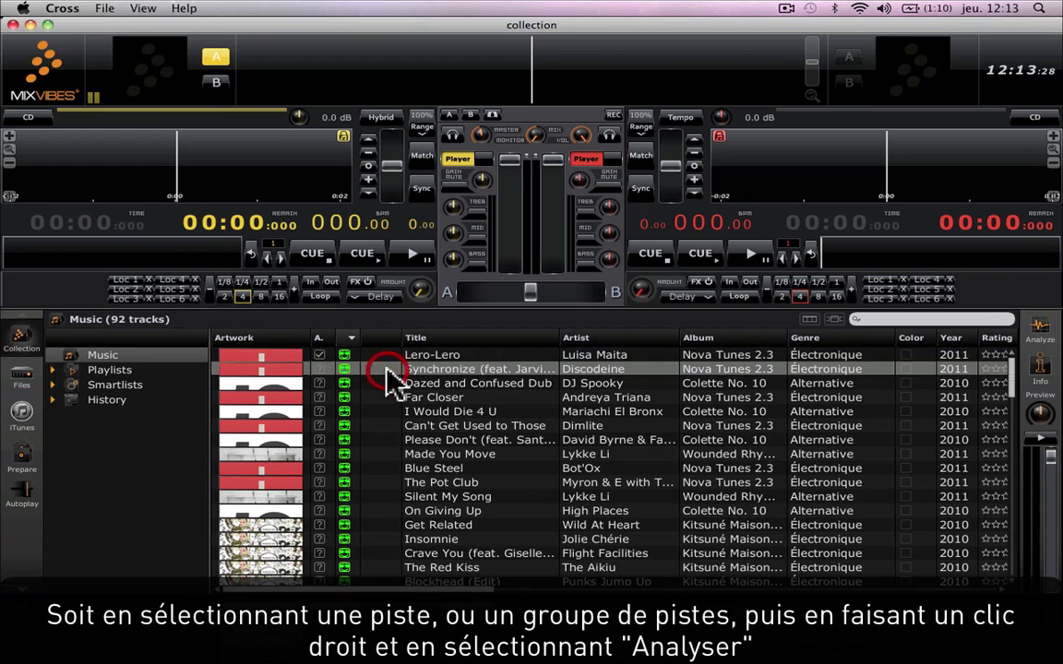
{"action": "left_click", "coordinate": [396, 426], "text": "shift"}
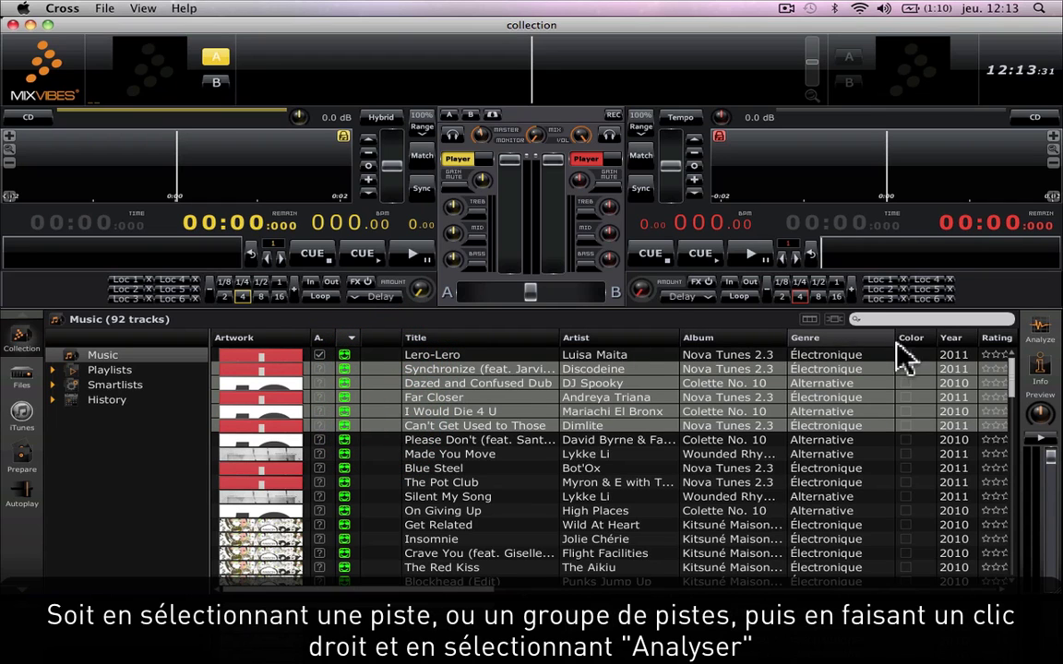
{"action": "left_click", "coordinate": [1039, 330]}
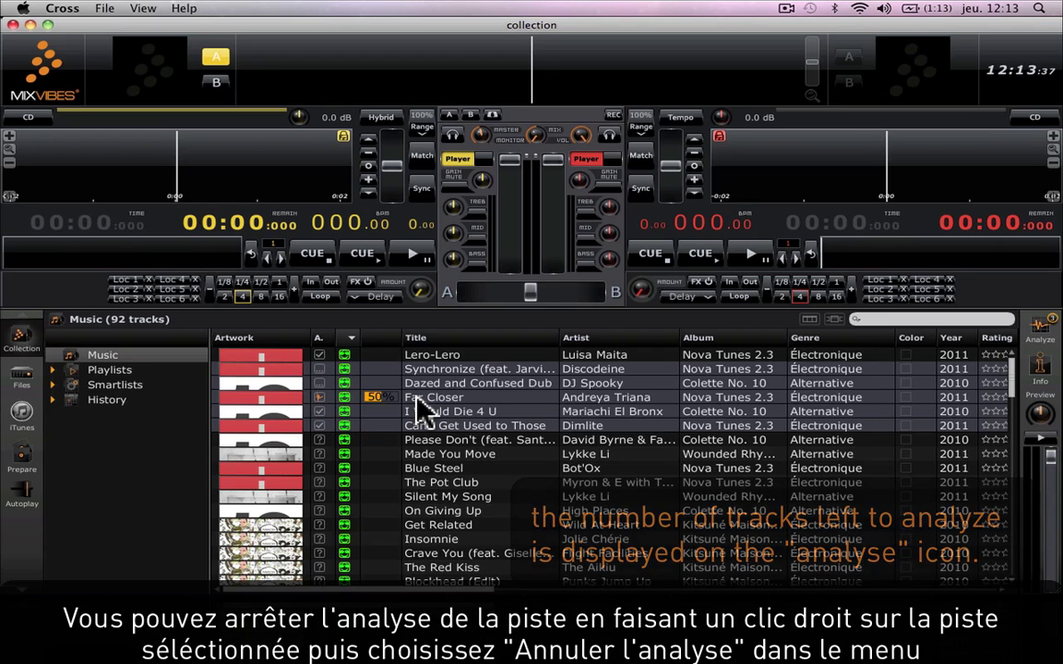
- Start then cancel analysis of Made You Move, and sort tracks by quality, lowest first
{"action": "left_click", "coordinate": [442, 468]}
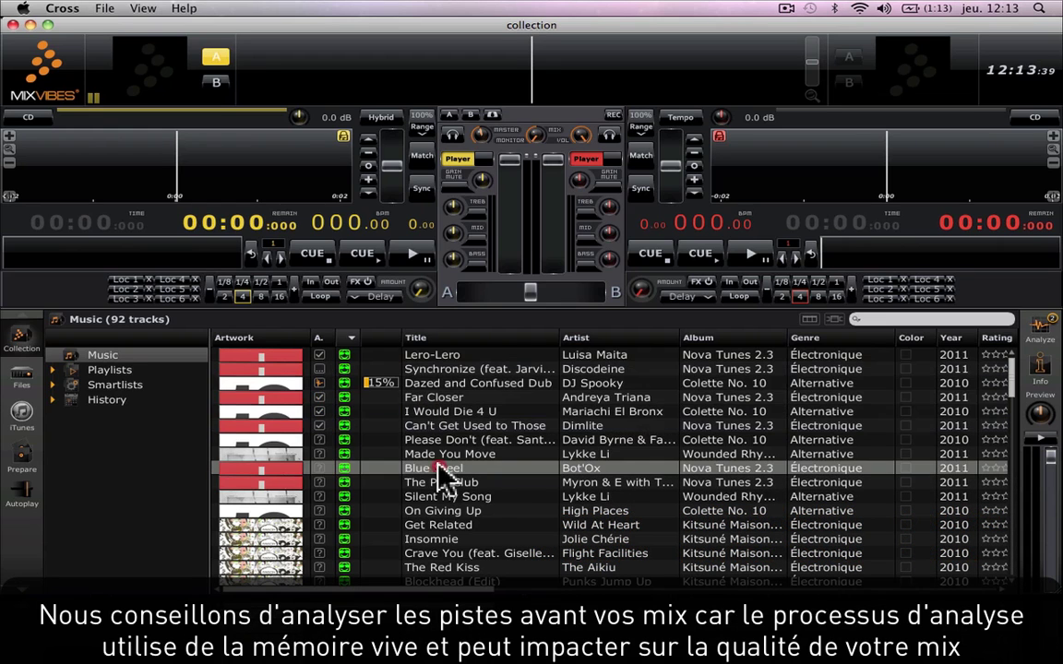
{"action": "left_click_drag", "start_coordinate": [442, 471], "coordinate": [433, 461]}
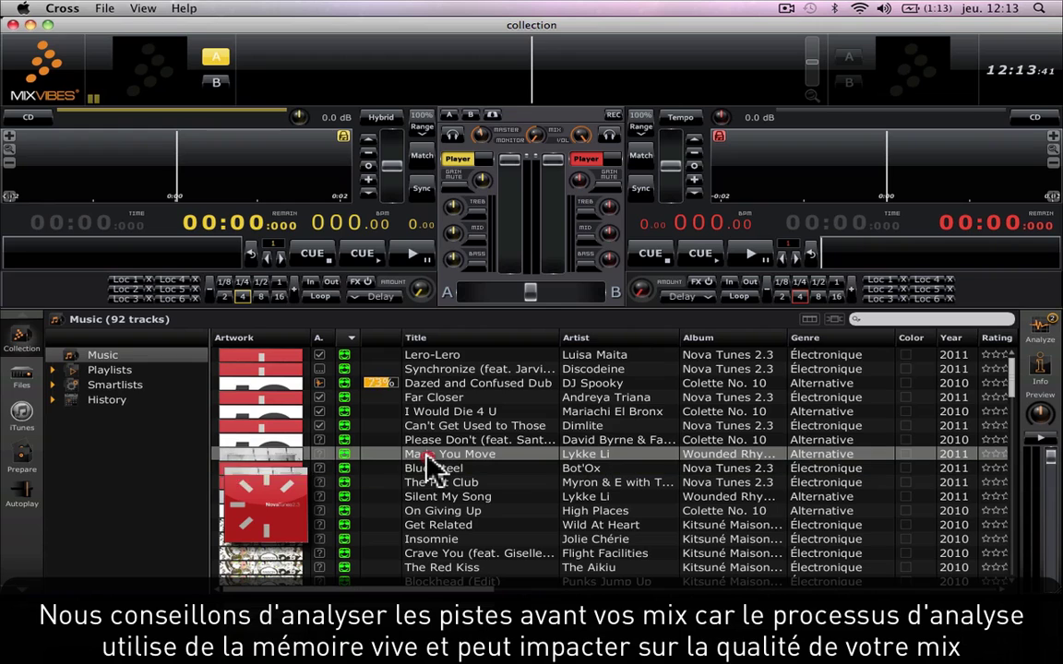
{"action": "right_click", "coordinate": [429, 458]}
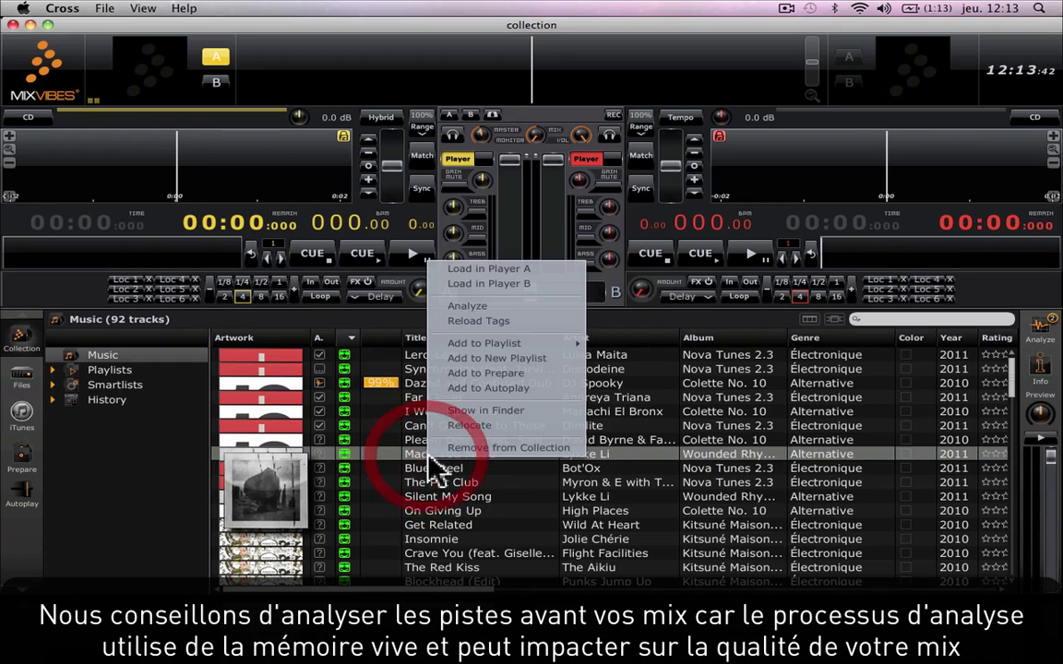
{"action": "left_click", "coordinate": [489, 307]}
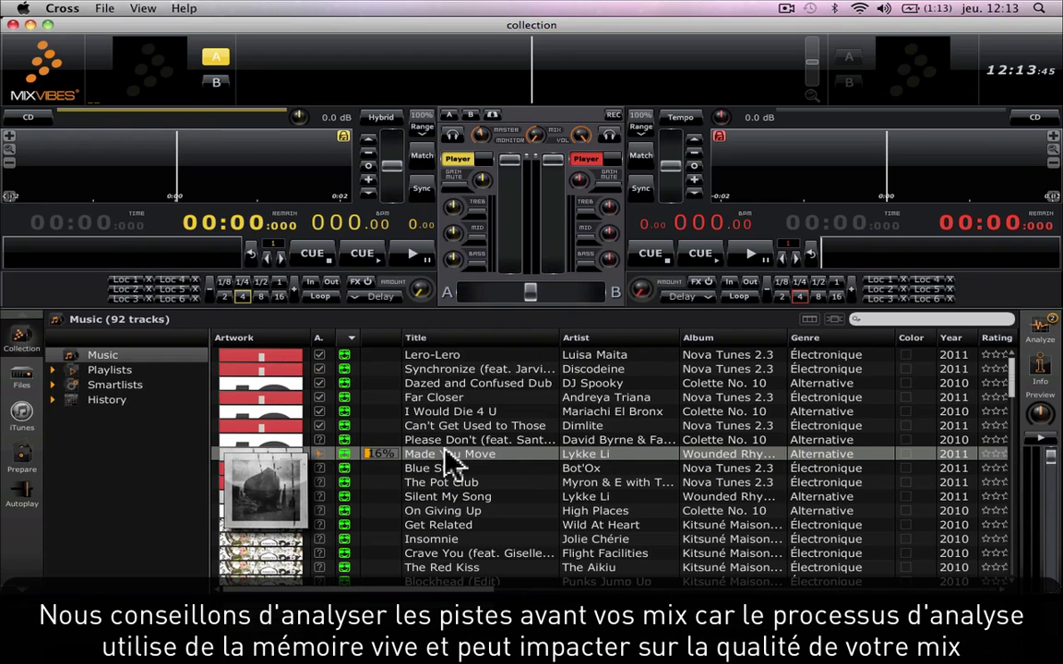
{"action": "right_click", "coordinate": [445, 458]}
{"action": "left_click", "coordinate": [486, 302]}
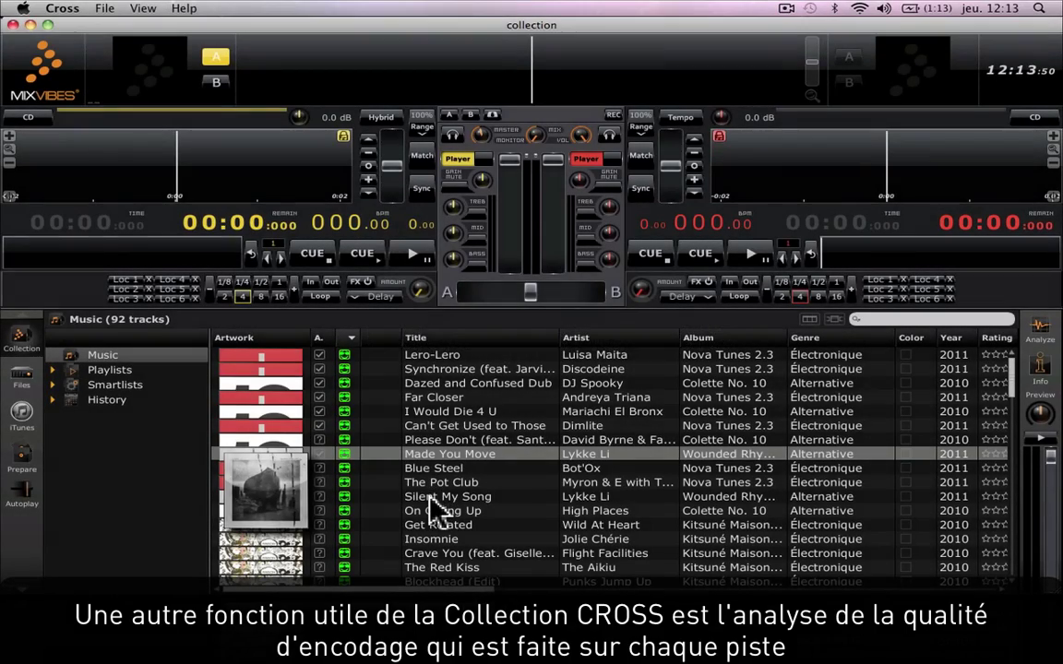
{"action": "left_click", "coordinate": [350, 338]}
{"action": "scroll", "coordinate": [354, 420], "scroll_direction": "up", "scroll_amount": 1}
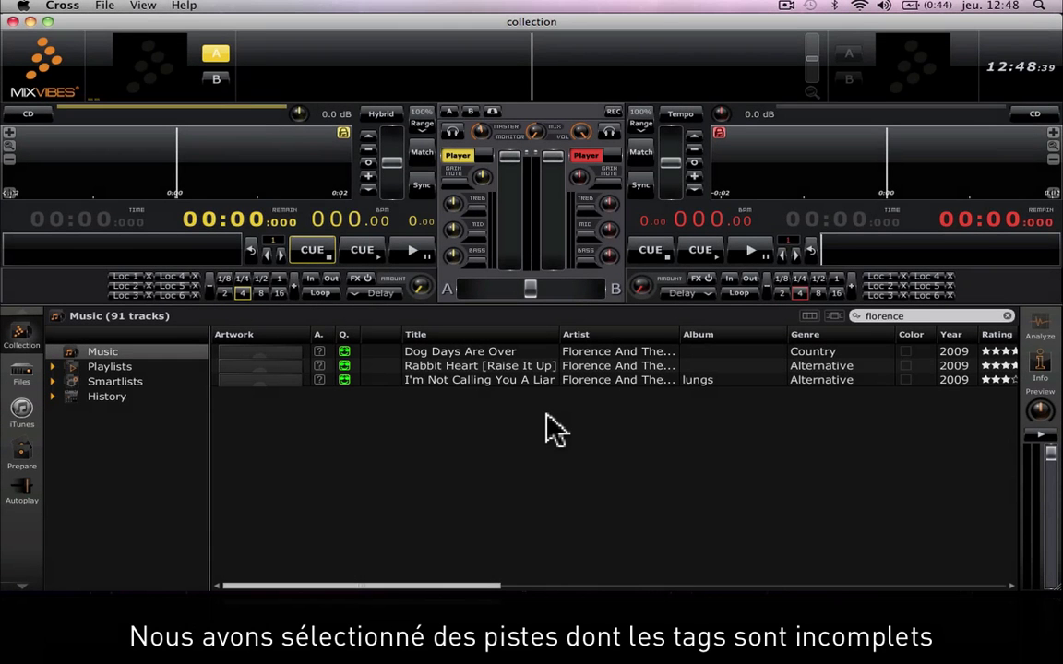
- Tick 'Save changes in Tags' in the General preferences and close the Preferences window
{"action": "left_click", "coordinate": [111, 9]}
{"action": "left_click", "coordinate": [140, 175]}
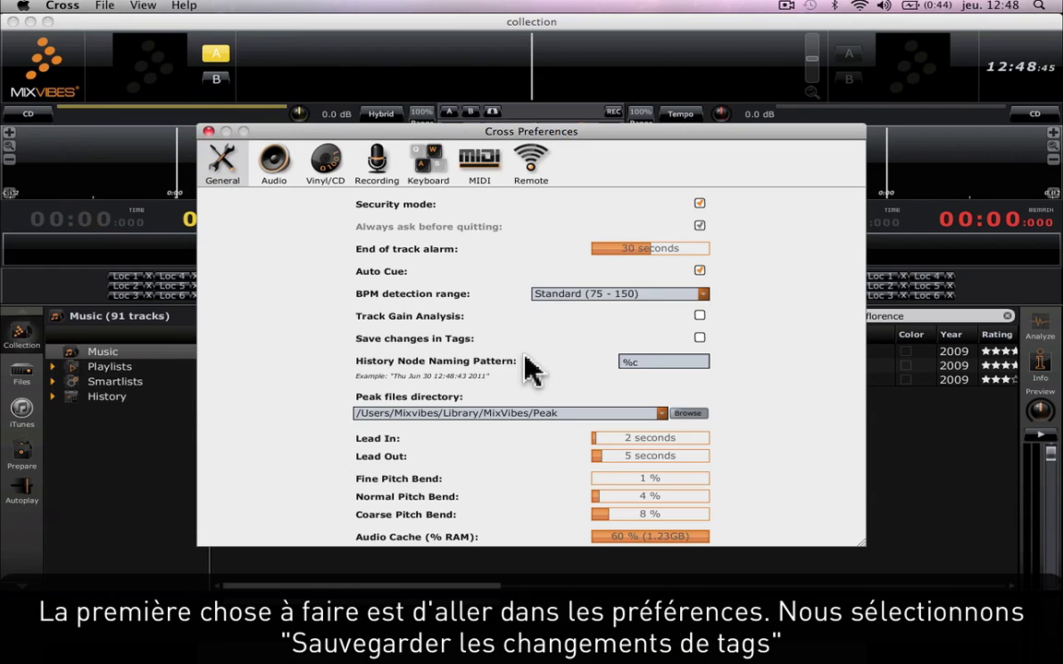
{"action": "left_click", "coordinate": [698, 339]}
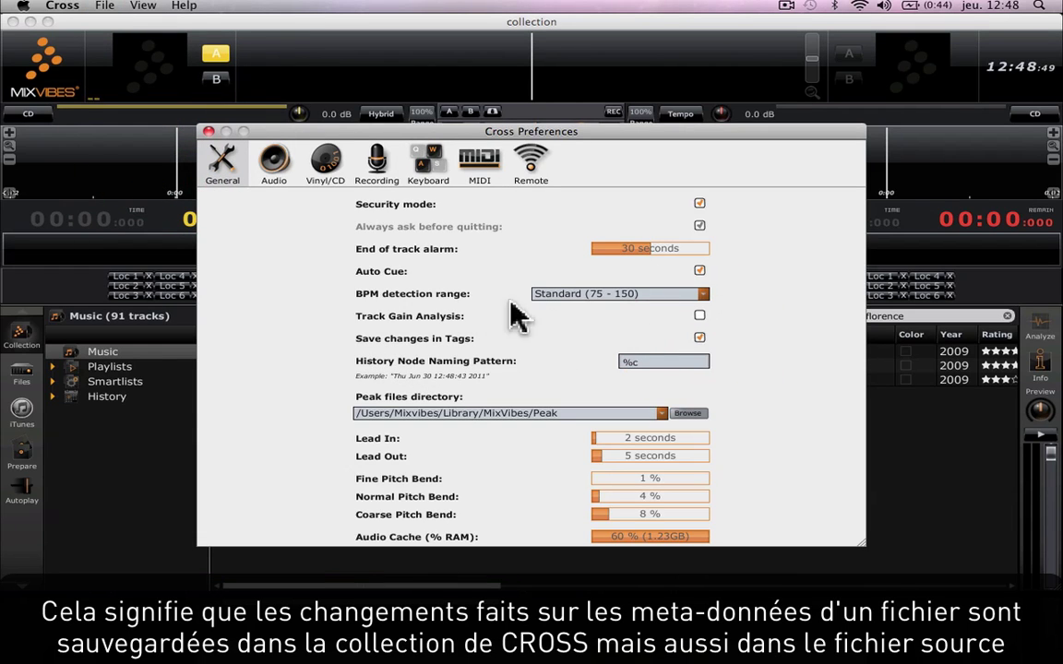
{"action": "left_click", "coordinate": [208, 131]}
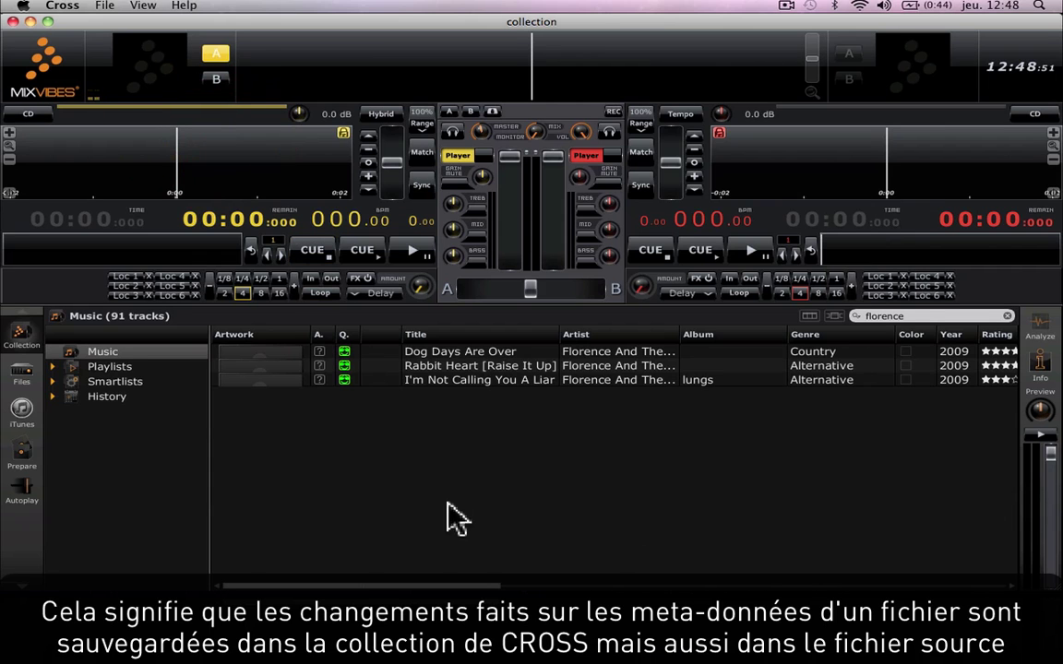
- Fill Rabbit Heart [Raise It Up]'s empty Album cell with 'Lungs'
{"action": "double_click", "coordinate": [692, 366]}
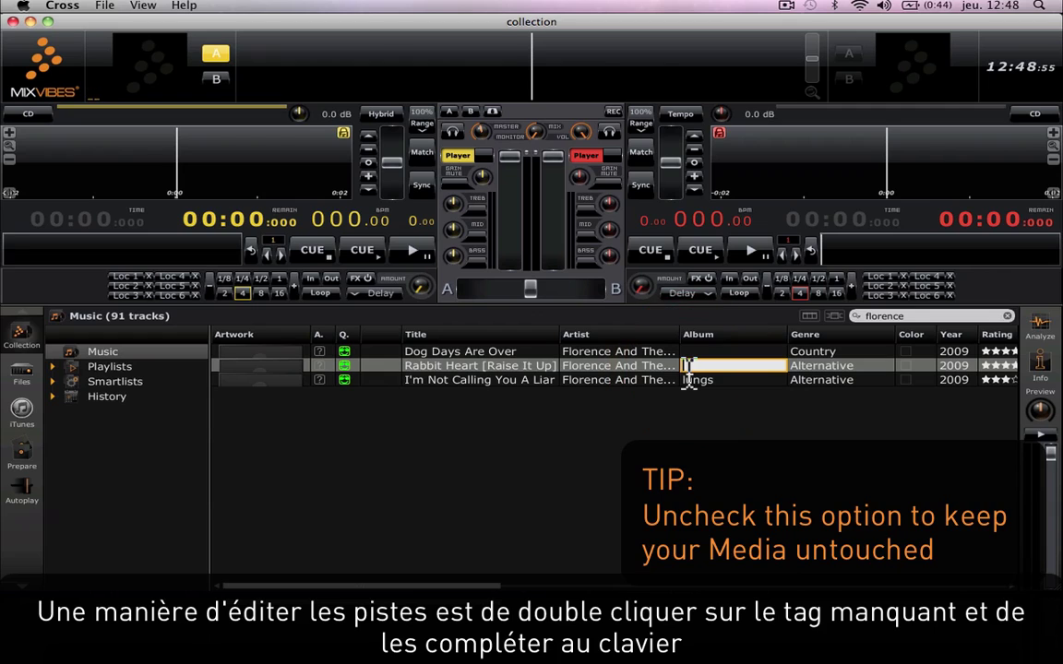
{"action": "type", "text": "Lung"}
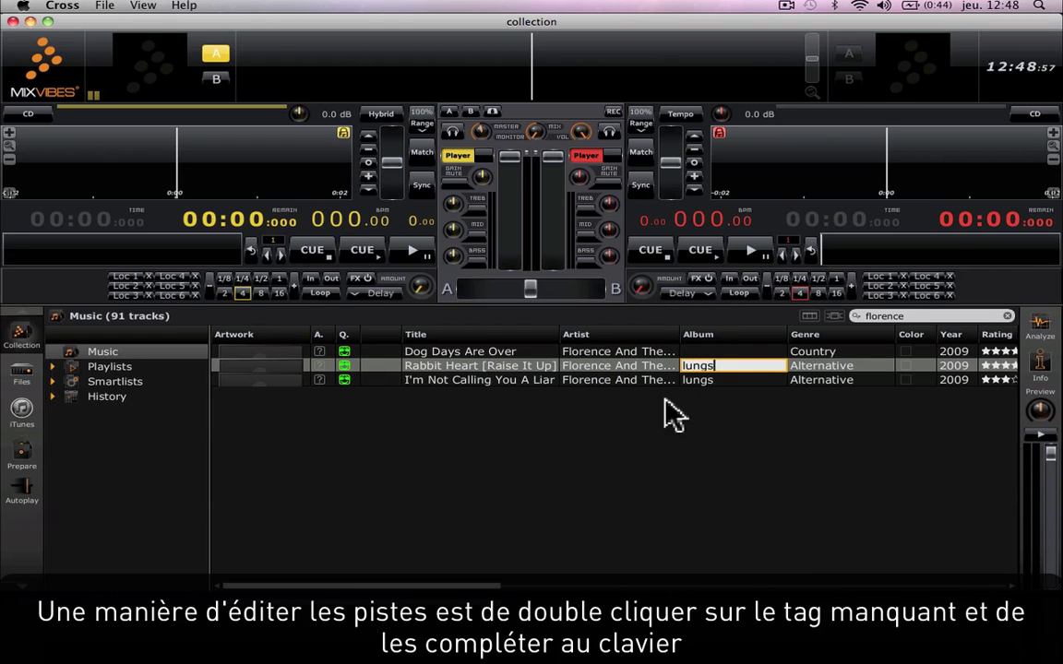
{"action": "type", "text": "s"}
{"action": "left_click", "coordinate": [649, 427]}
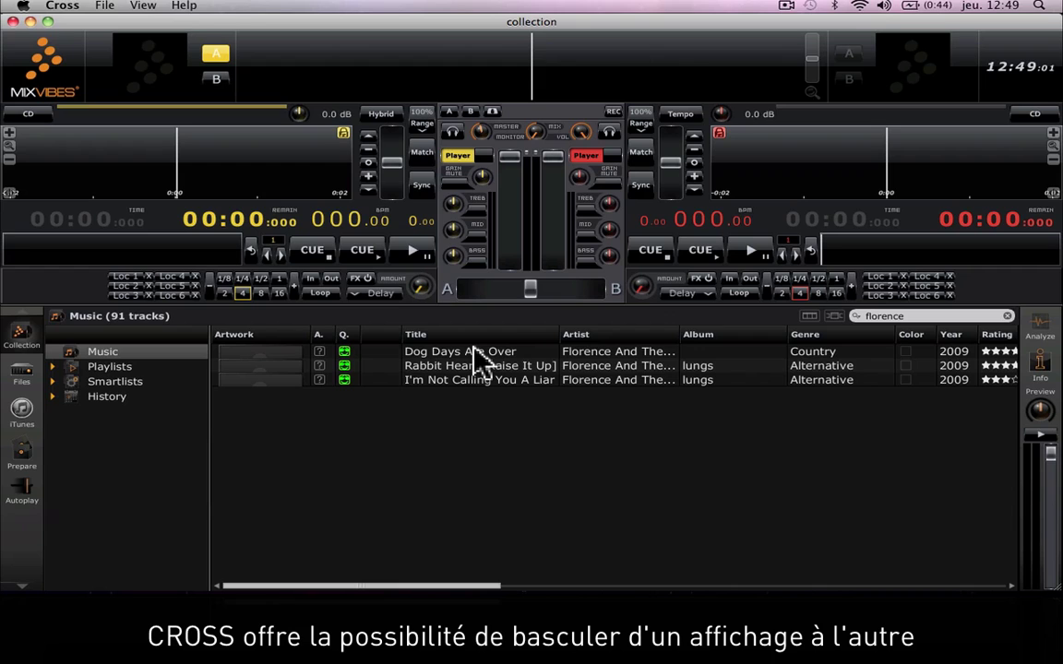
- Toggle to the deck-free display mode and edit Dog Days Are Over's Album field in Info
{"action": "left_click", "coordinate": [149, 8]}
{"action": "left_click", "coordinate": [159, 25]}
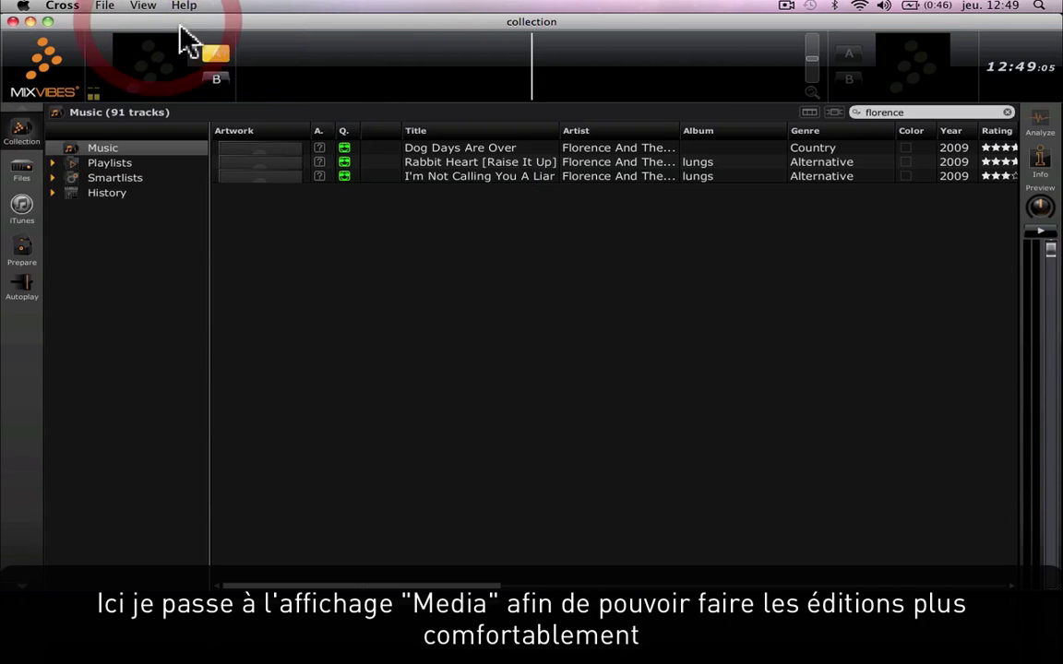
{"action": "left_click", "coordinate": [655, 148]}
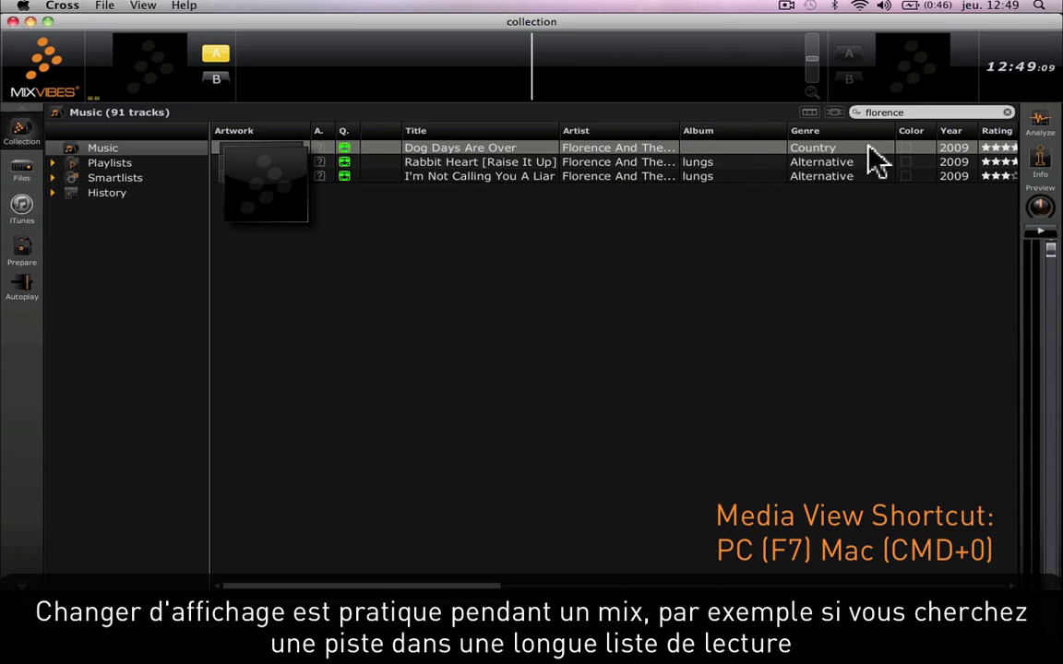
{"action": "left_click", "coordinate": [1041, 168]}
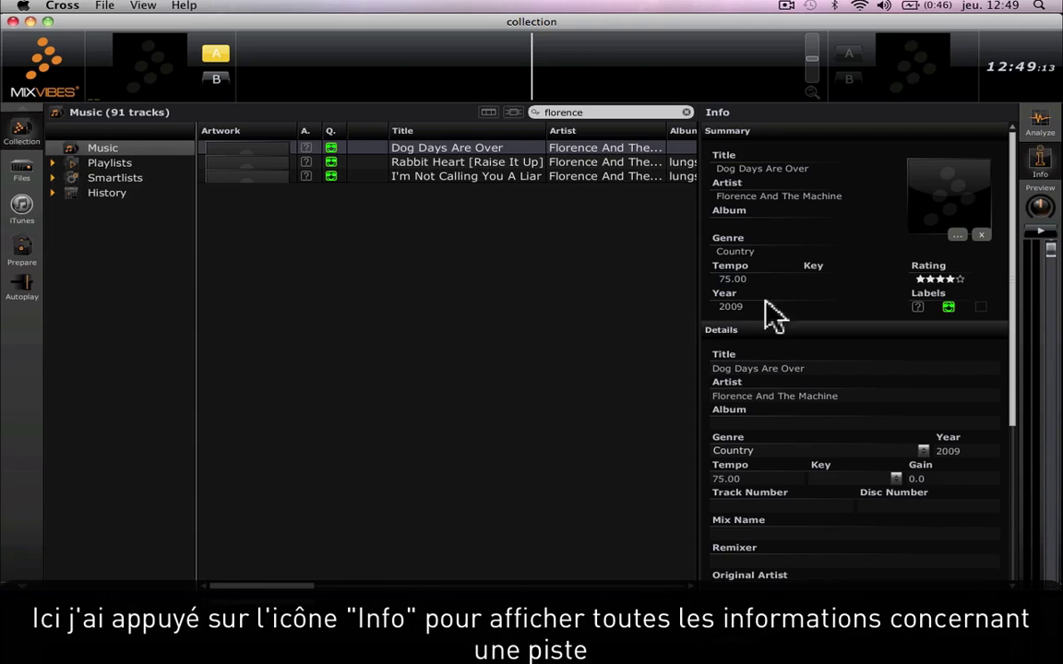
{"action": "left_click", "coordinate": [732, 424]}
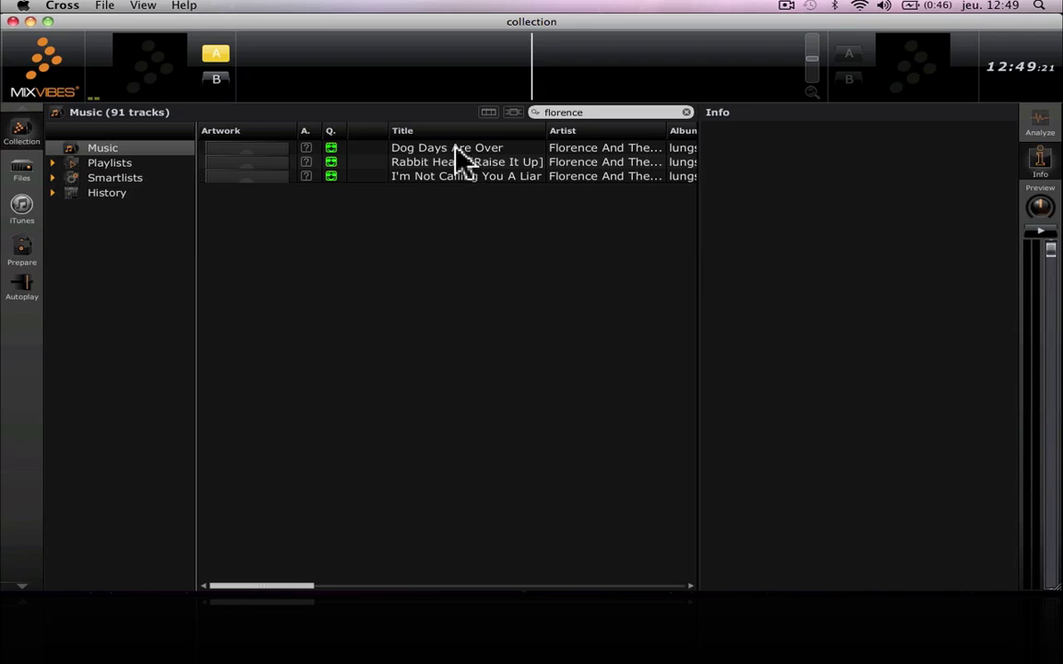
- Apply the Florence and the Machine image from Bureau as artwork to all three Florence tracks
{"action": "left_click", "coordinate": [267, 180]}
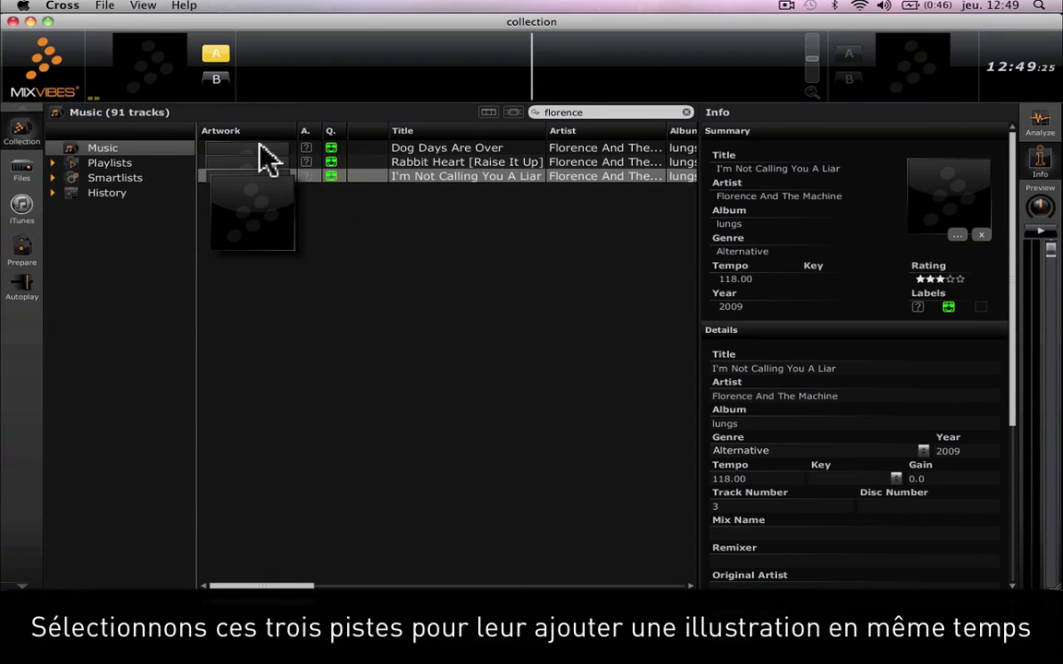
{"action": "left_click", "coordinate": [265, 159], "text": "shift"}
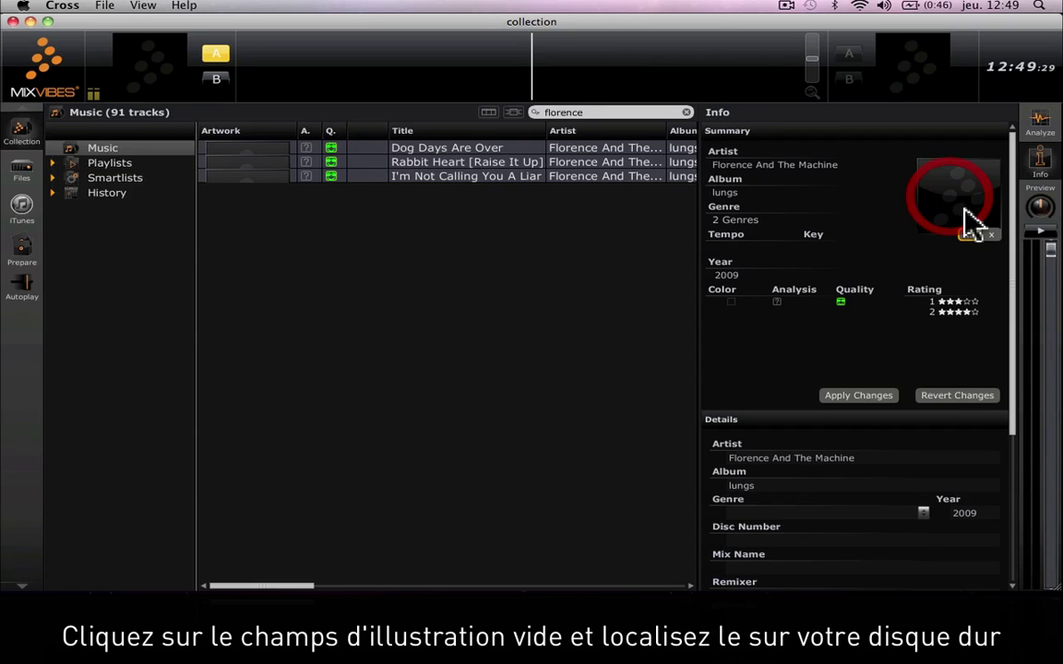
{"action": "left_click", "coordinate": [967, 235]}
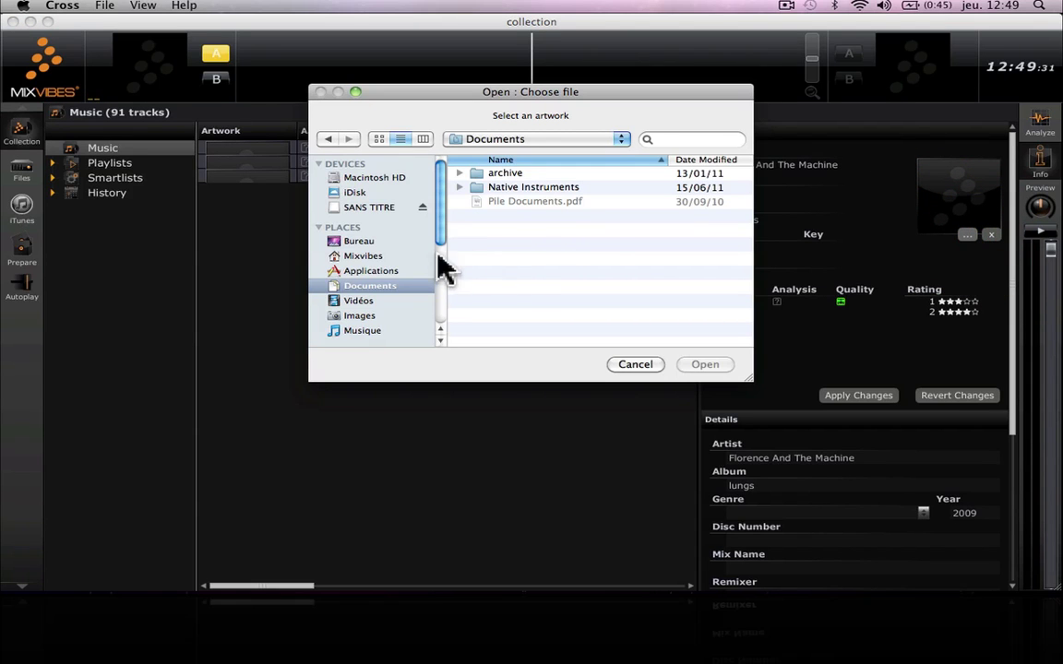
{"action": "left_click", "coordinate": [344, 242]}
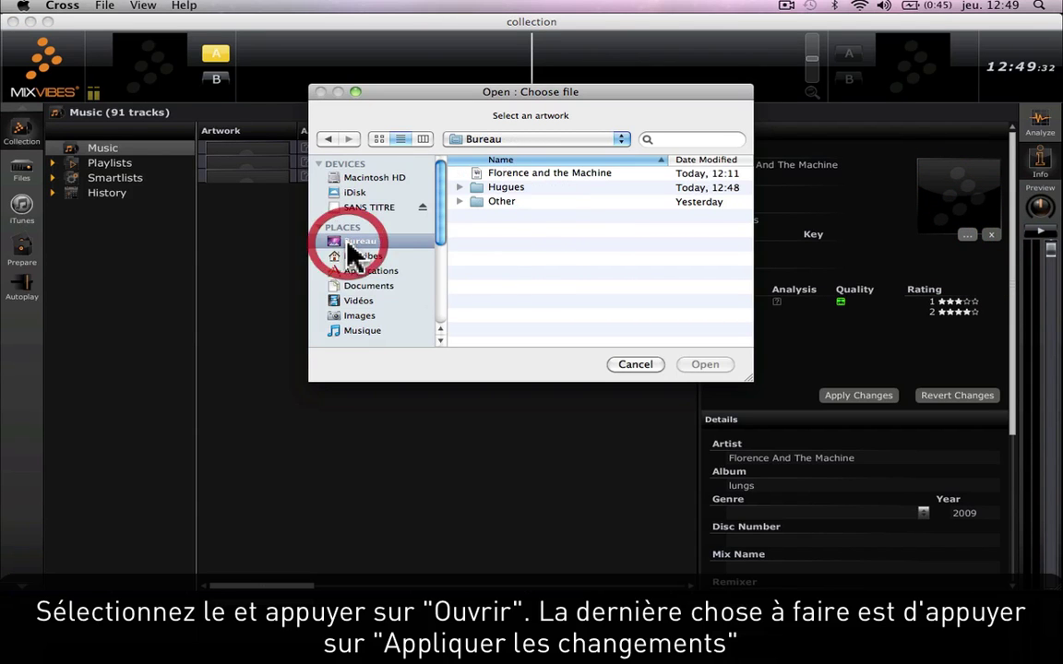
{"action": "left_click", "coordinate": [519, 175]}
{"action": "left_click", "coordinate": [703, 365]}
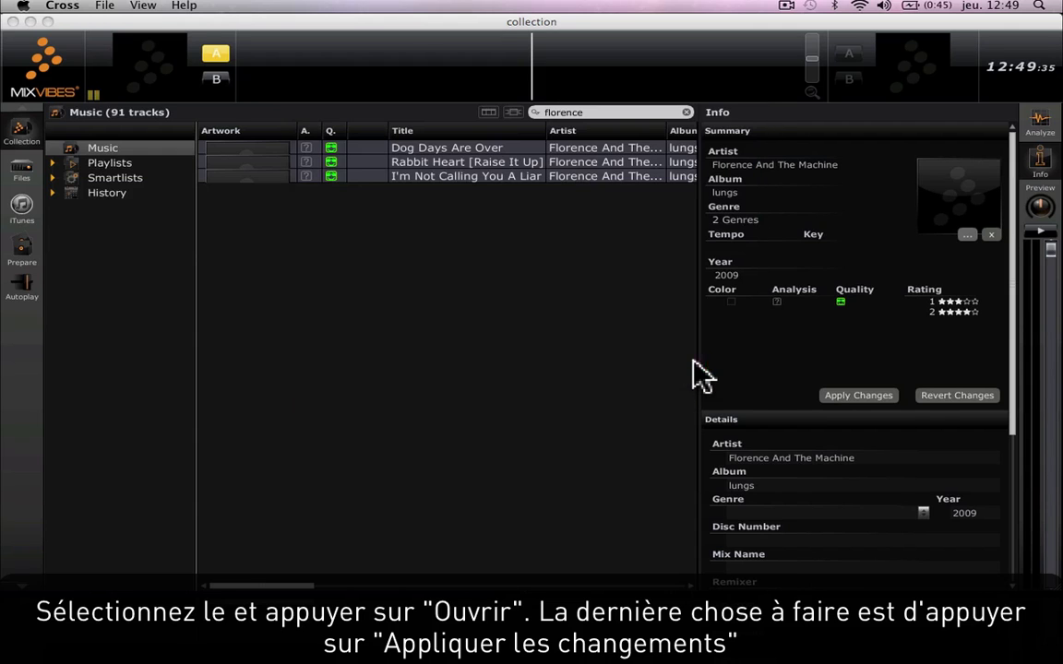
{"action": "left_click", "coordinate": [842, 395]}
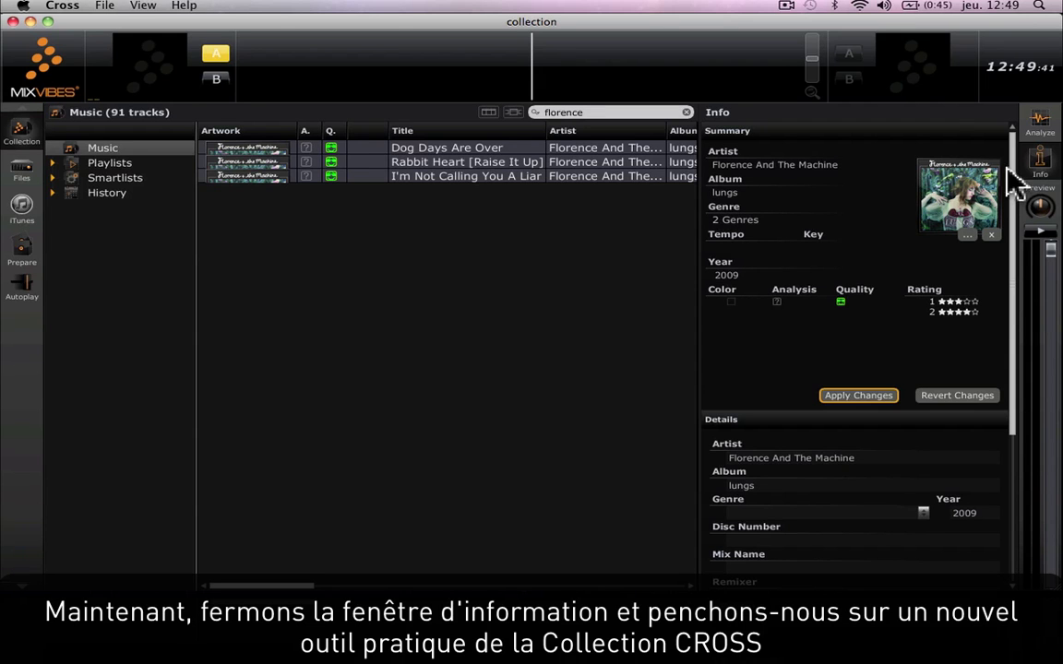
- Close the Info panel, then set Dog Days Are Over's Color cell orange and I'm Not Calling You A Liar's green
{"action": "left_click", "coordinate": [1049, 169]}
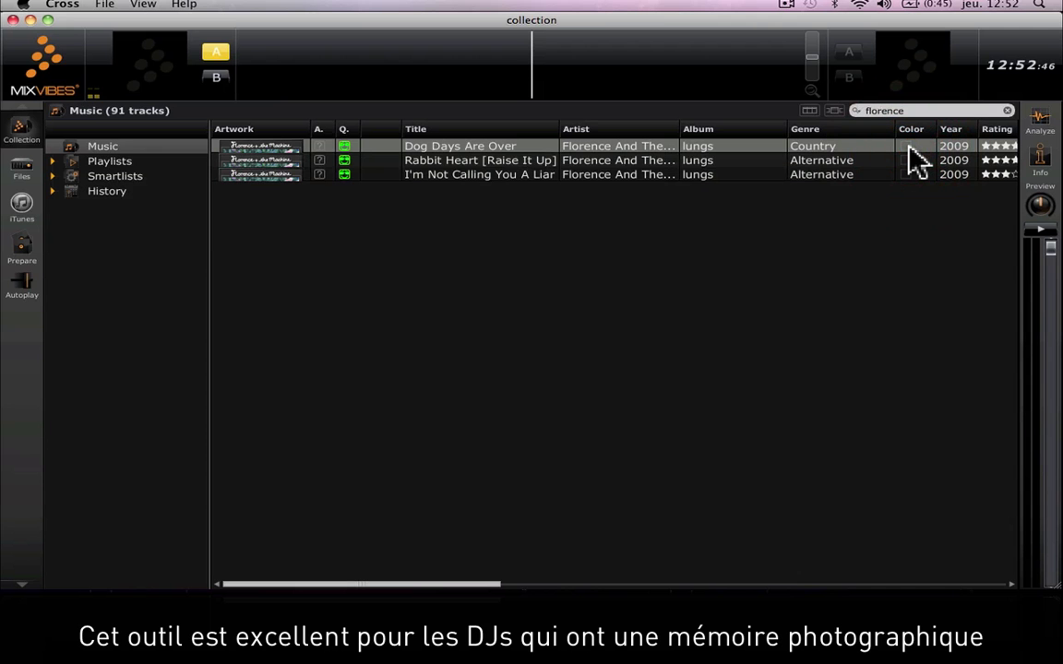
{"action": "left_click", "coordinate": [913, 150]}
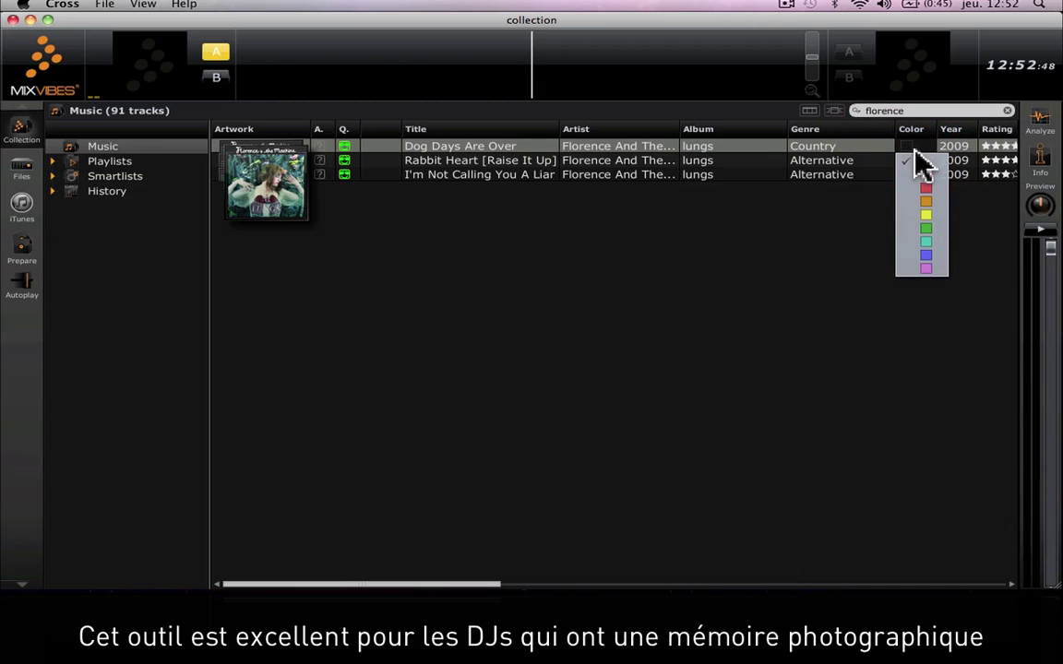
{"action": "left_click", "coordinate": [925, 203]}
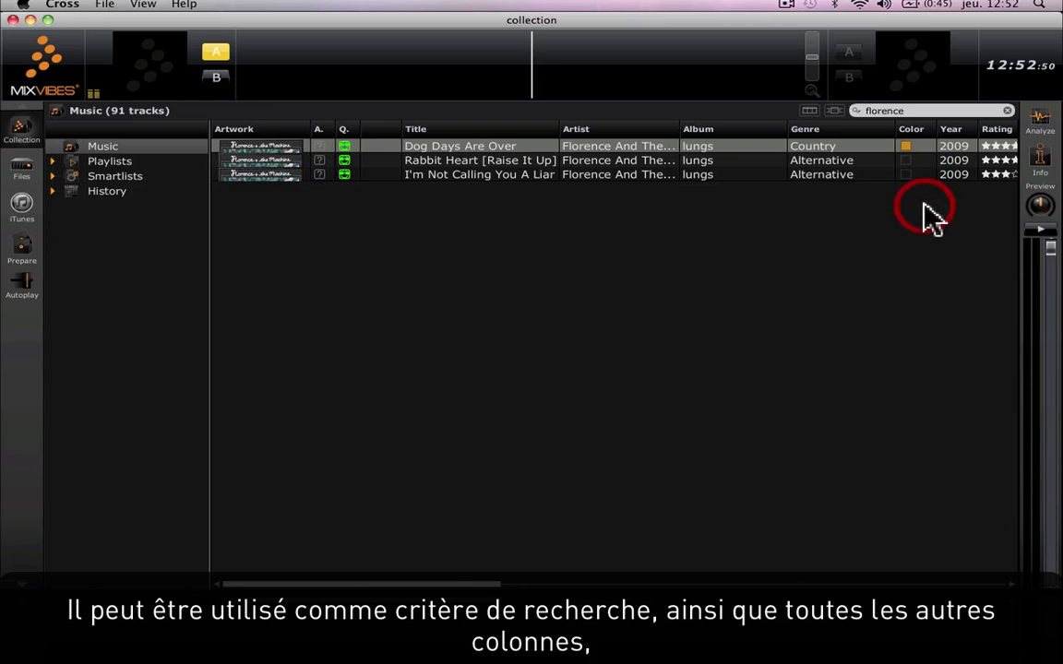
{"action": "left_click", "coordinate": [909, 176]}
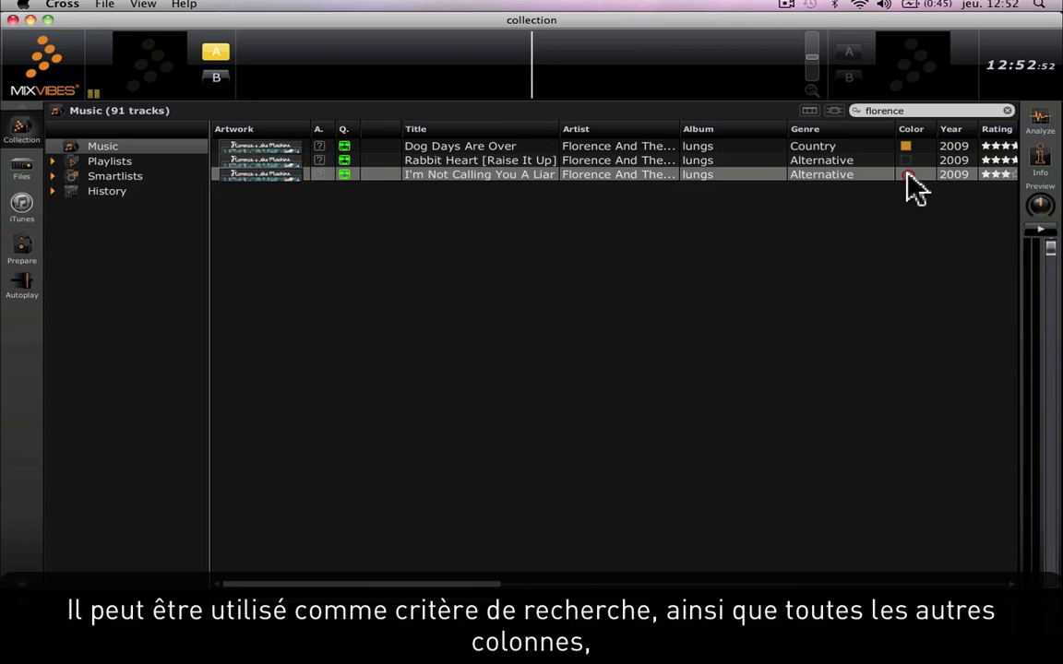
{"action": "left_click", "coordinate": [909, 176]}
{"action": "left_click", "coordinate": [925, 259]}
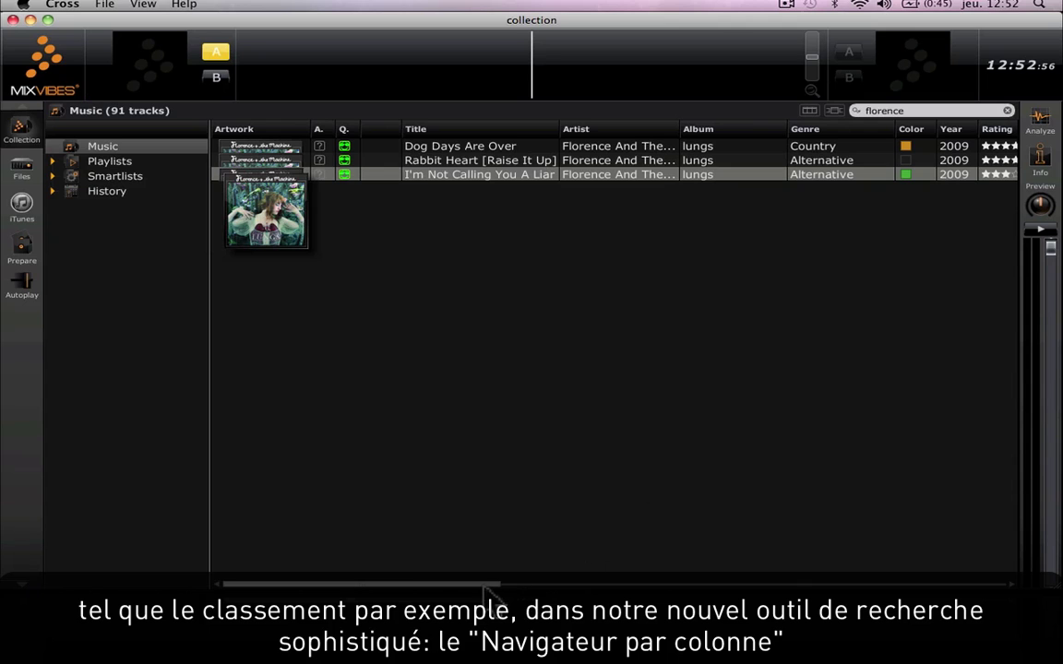
{"action": "left_click_drag", "start_coordinate": [503, 585], "coordinate": [658, 587]}
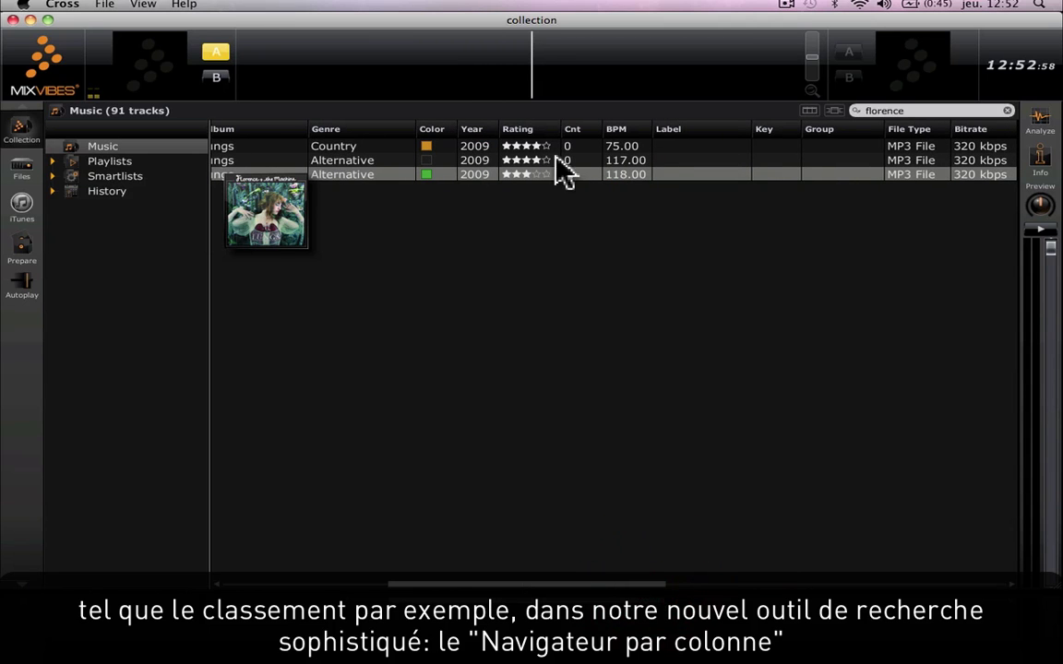